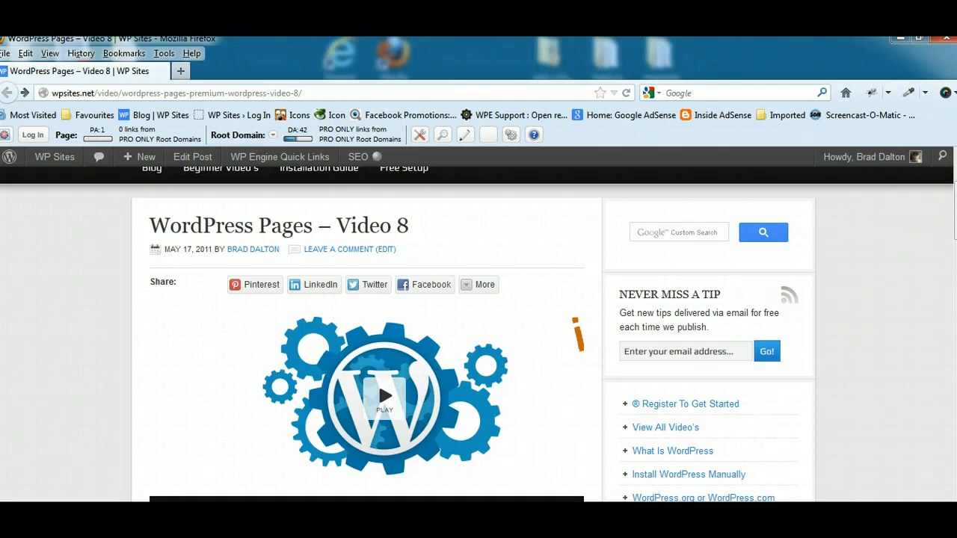
Switch to the local WordPress admin window and visit the home page of the Your WordPress site.
scroll(948, 210, up, 2)
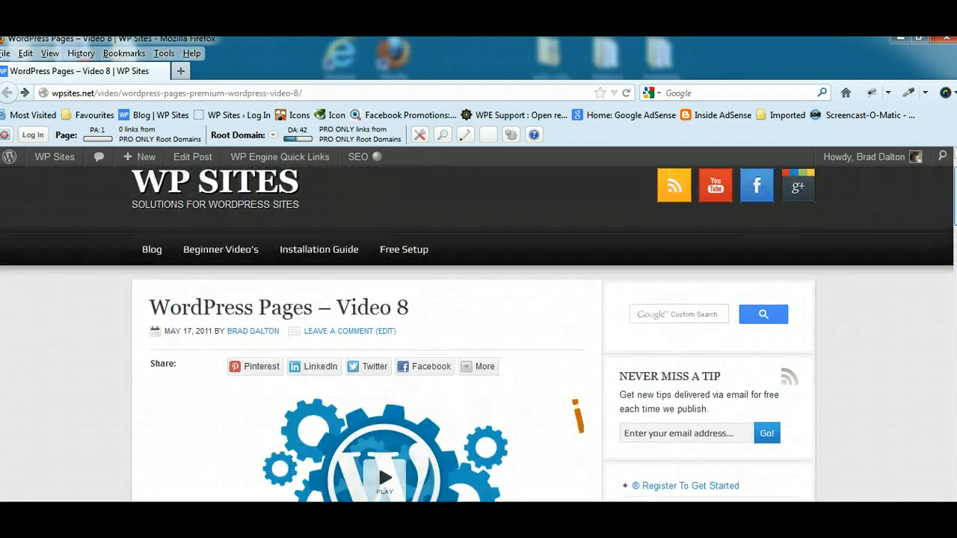
drag(955, 198, 955, 193)
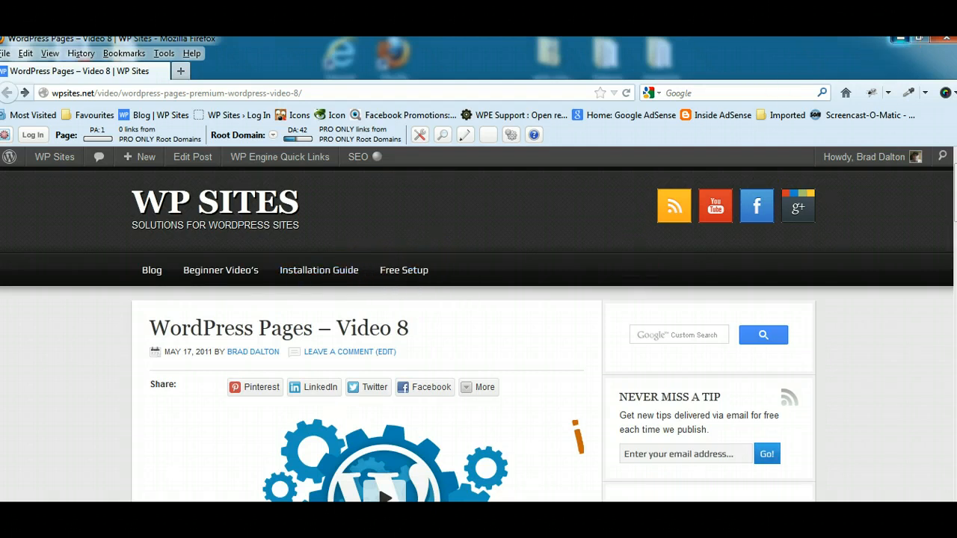
click(901, 37)
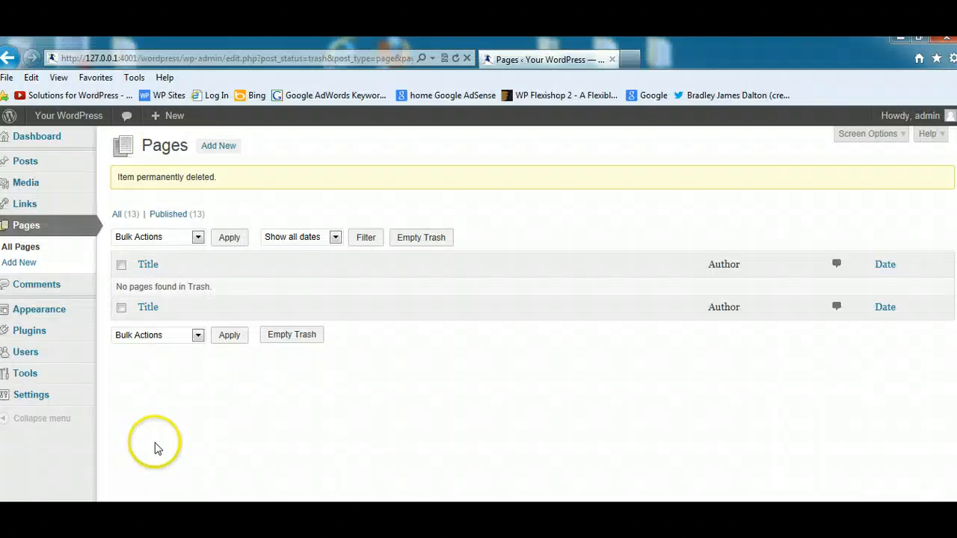
click(54, 138)
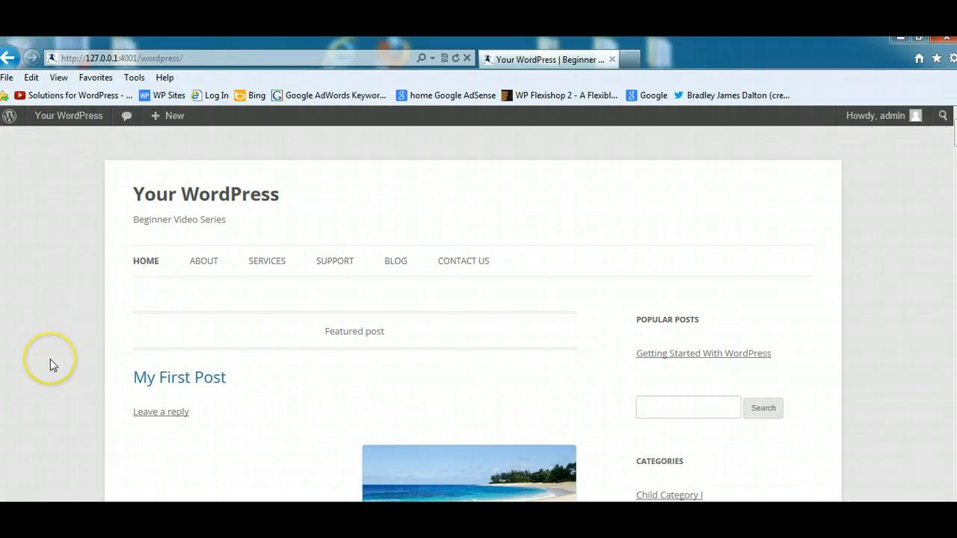
click(147, 266)
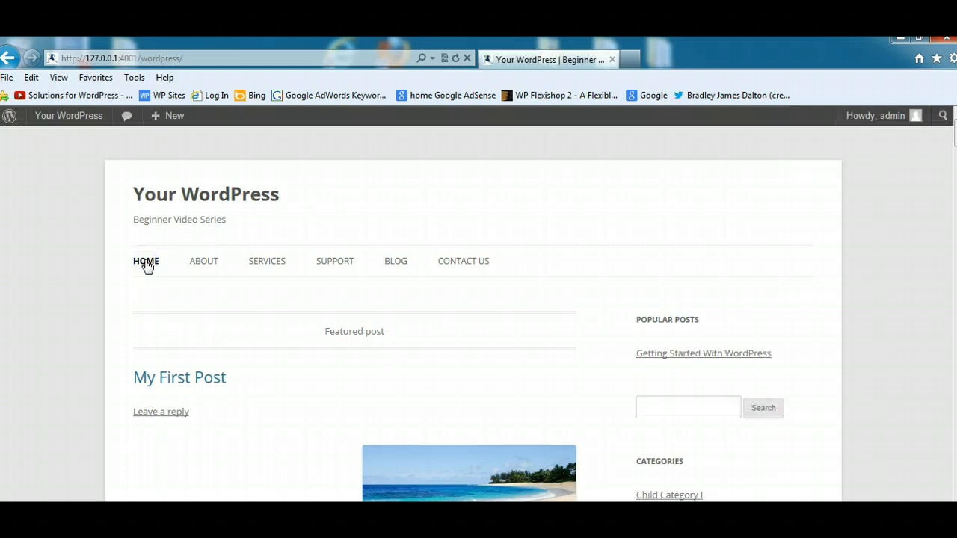
View the About and Services pages on the site, reading over the text content of each page.
click(203, 264)
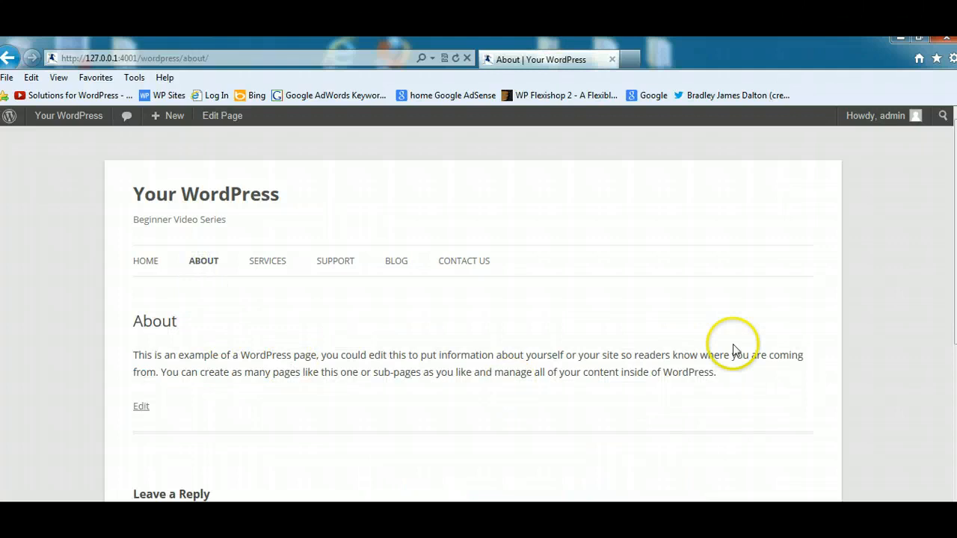
drag(760, 380, 465, 357)
click(266, 263)
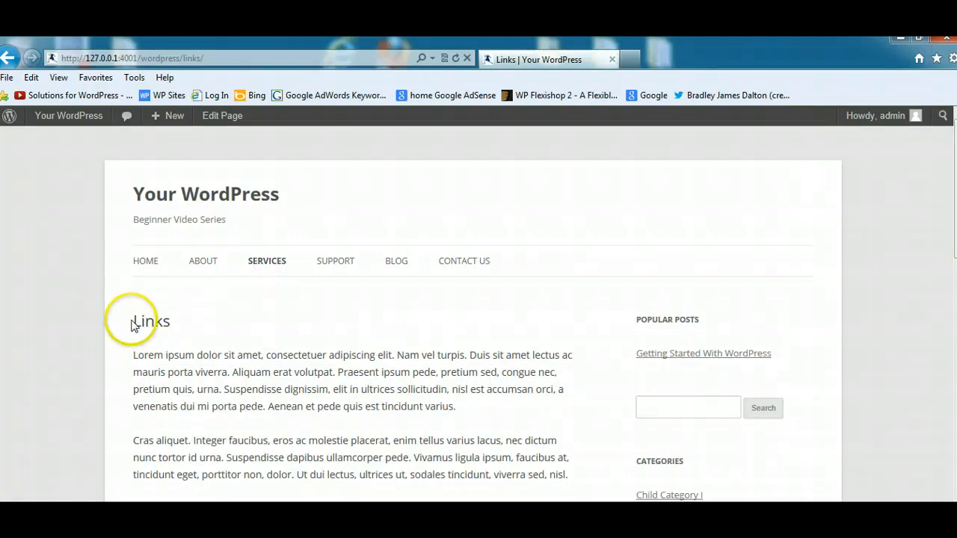
drag(134, 321, 364, 481)
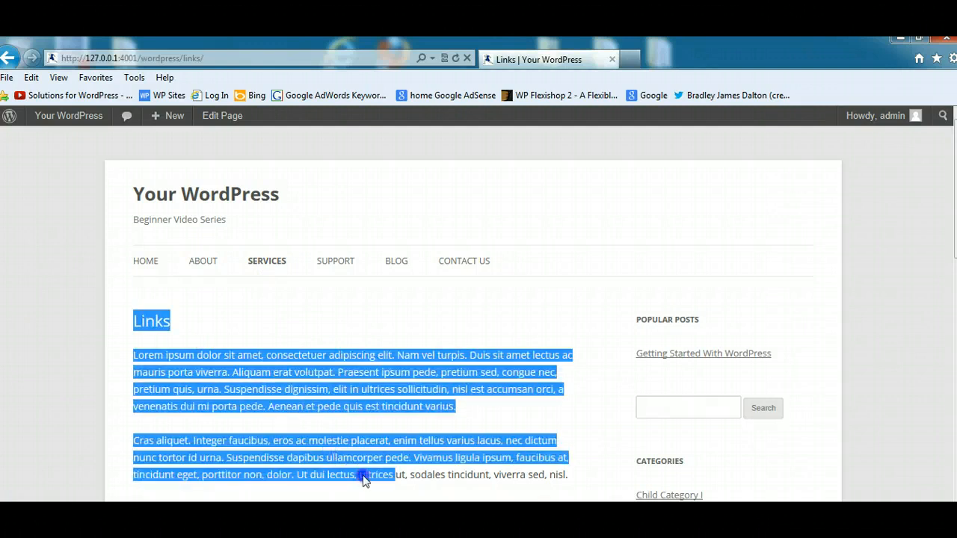
click(377, 331)
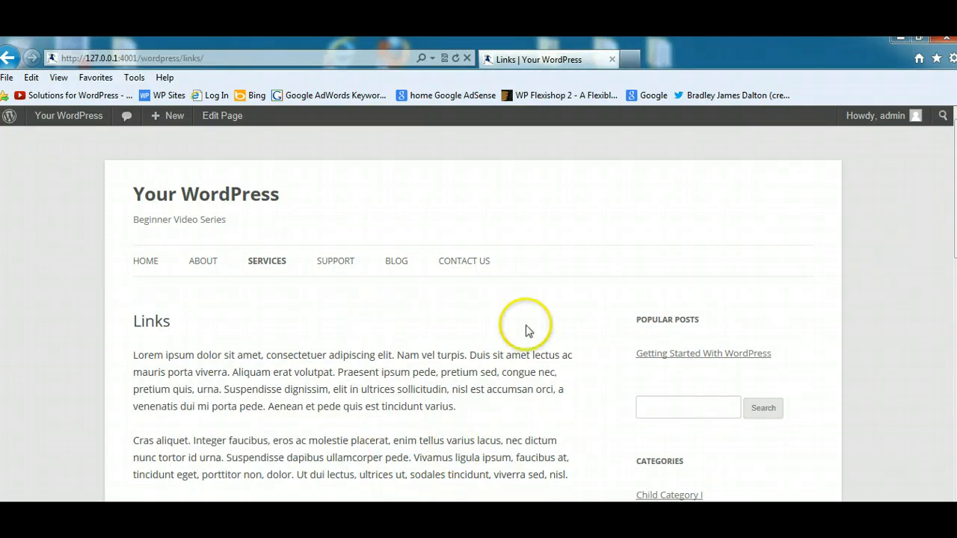
View the site's Support page and its text content, and open the Blog page.
click(332, 261)
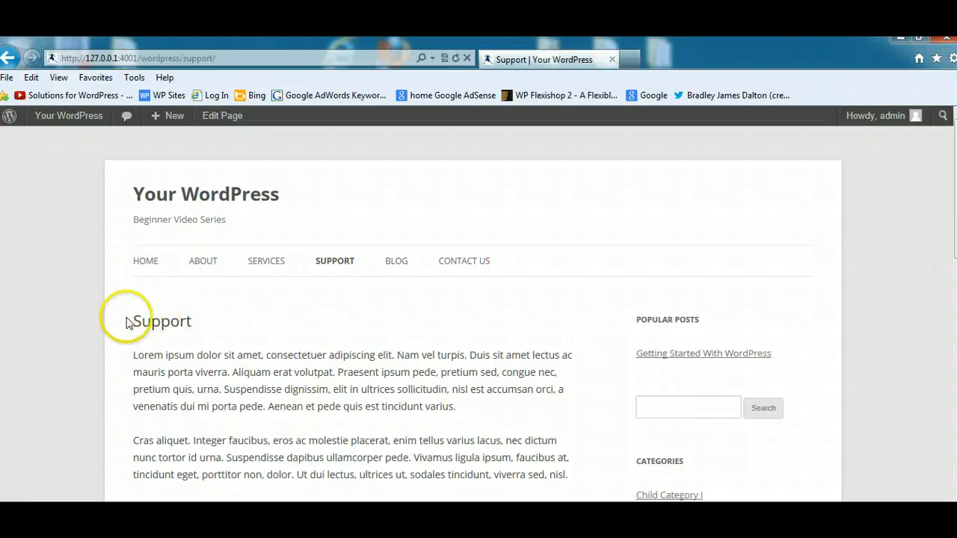
drag(127, 323, 377, 423)
click(391, 333)
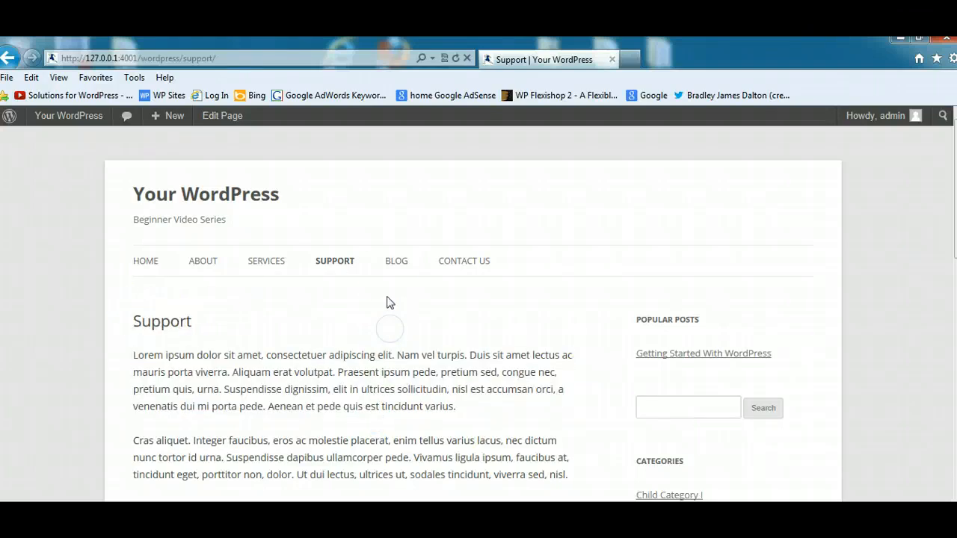
click(390, 263)
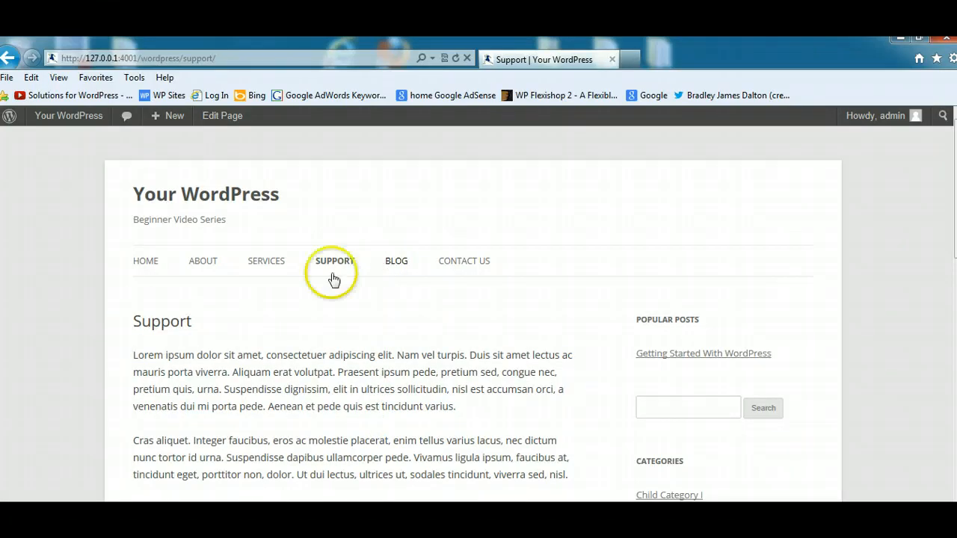
click(394, 269)
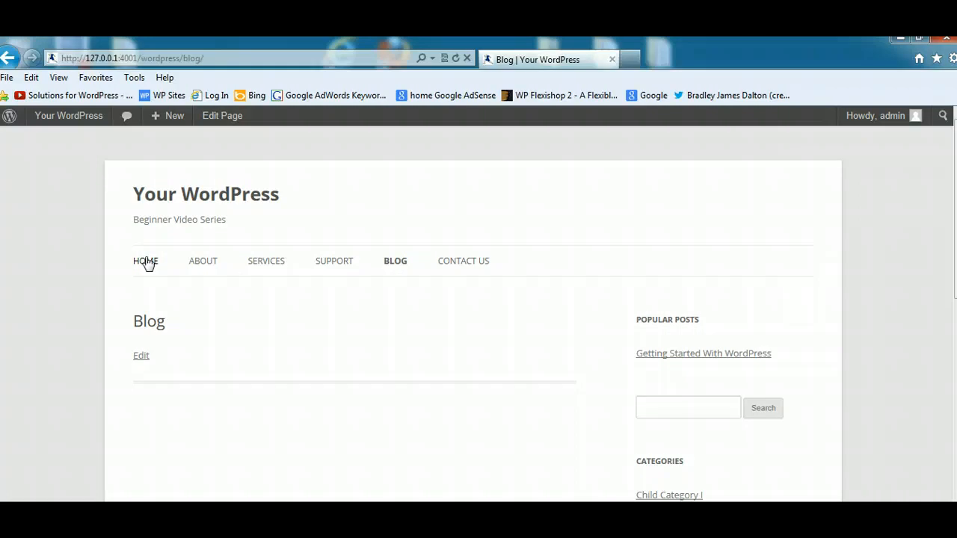
View the Contact Us page's content and return to the site's home page.
click(456, 267)
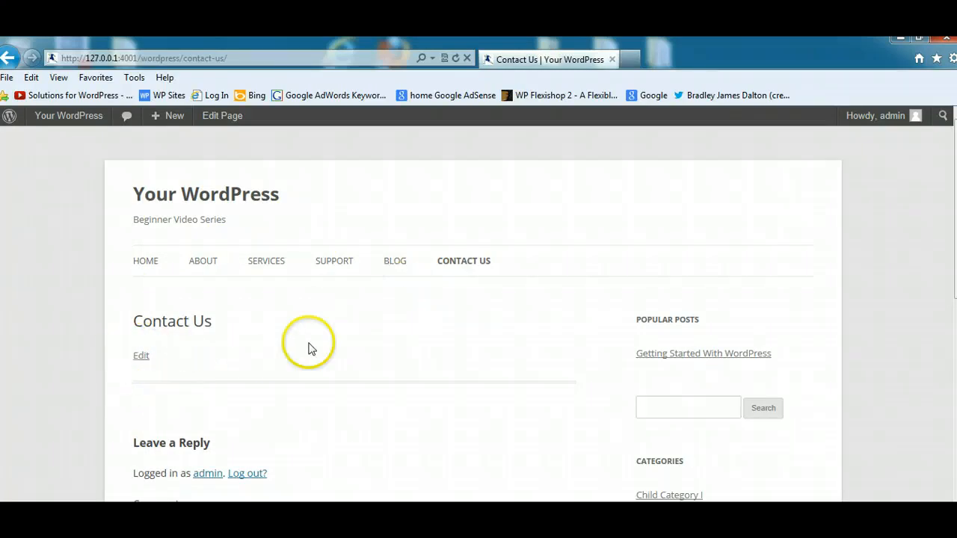
drag(347, 338, 396, 352)
click(380, 342)
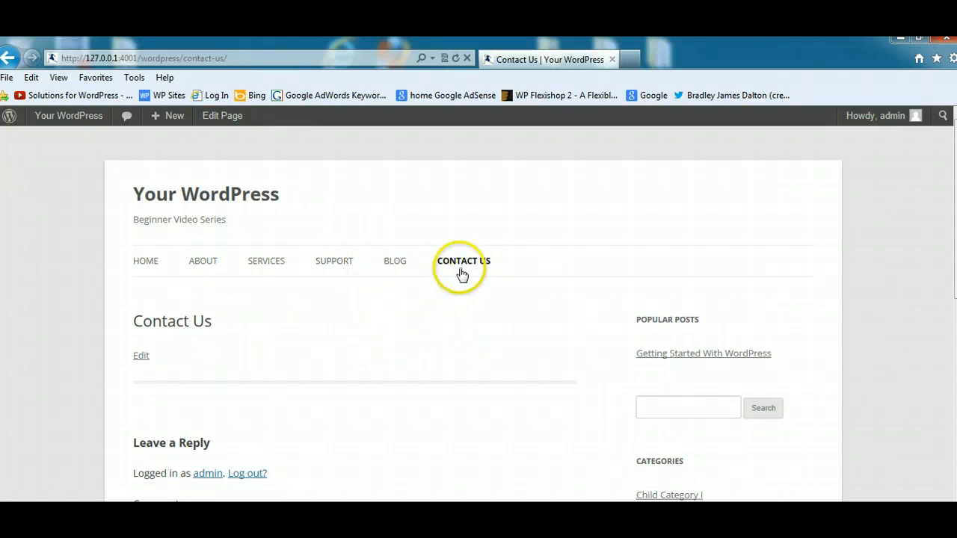
click(153, 267)
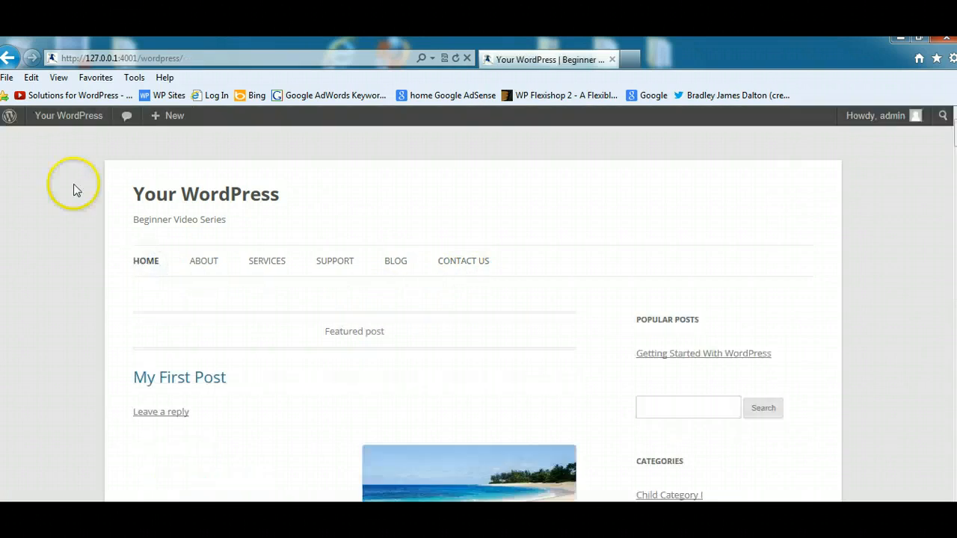
Go to the dashboard's list of all pages and open the About page for editing.
mouse_move(82, 117)
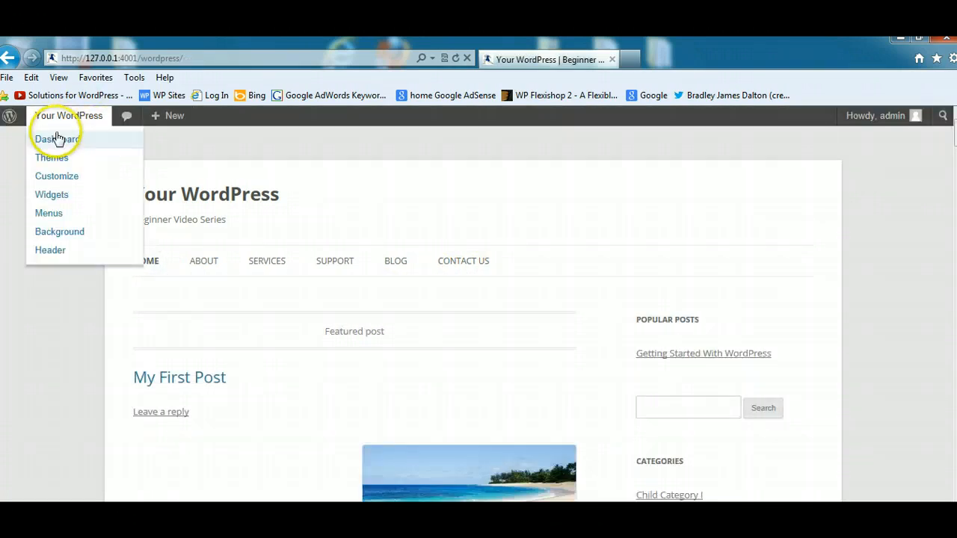
click(57, 138)
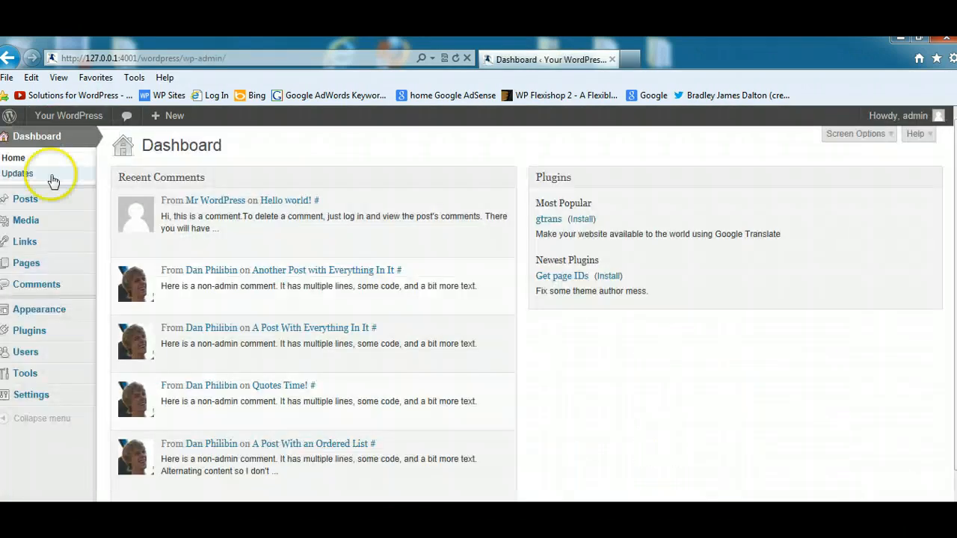
mouse_move(47, 260)
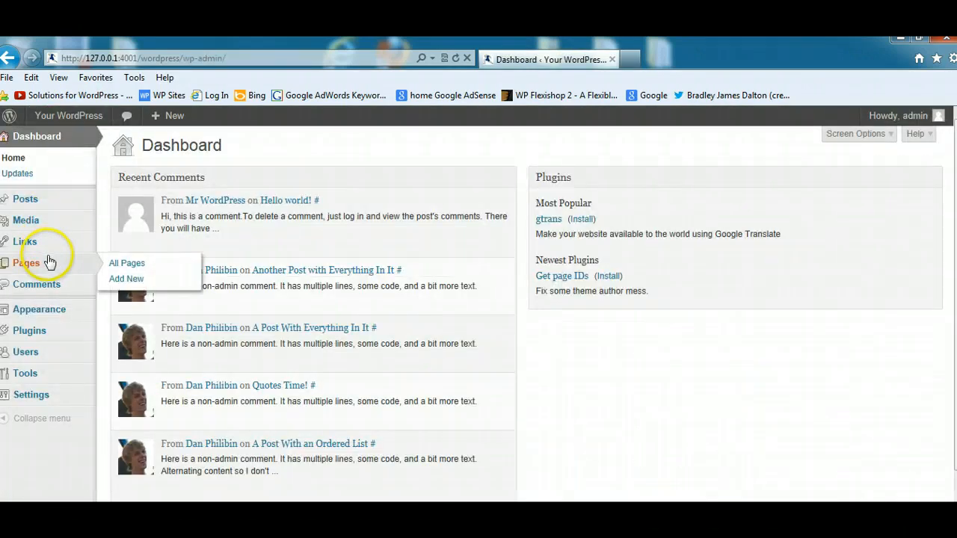
click(125, 263)
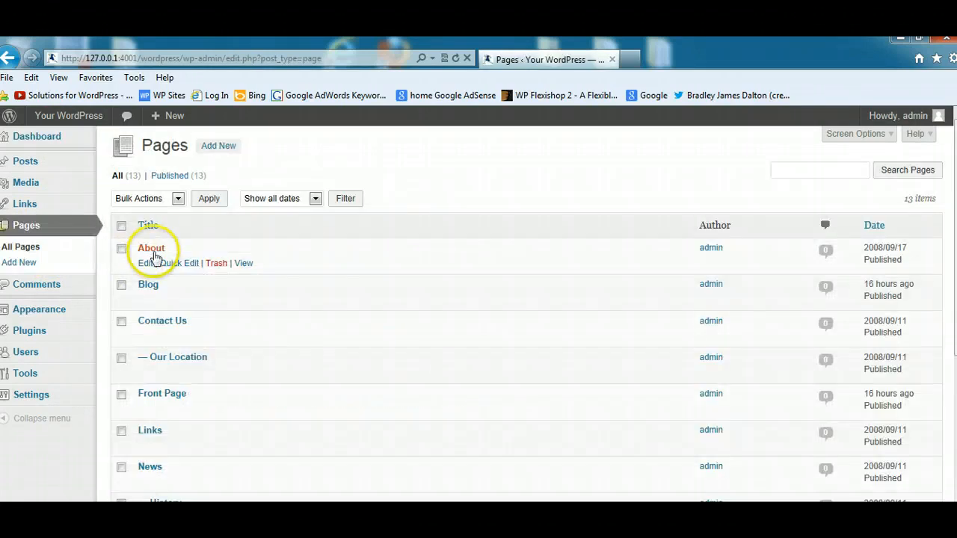
click(157, 249)
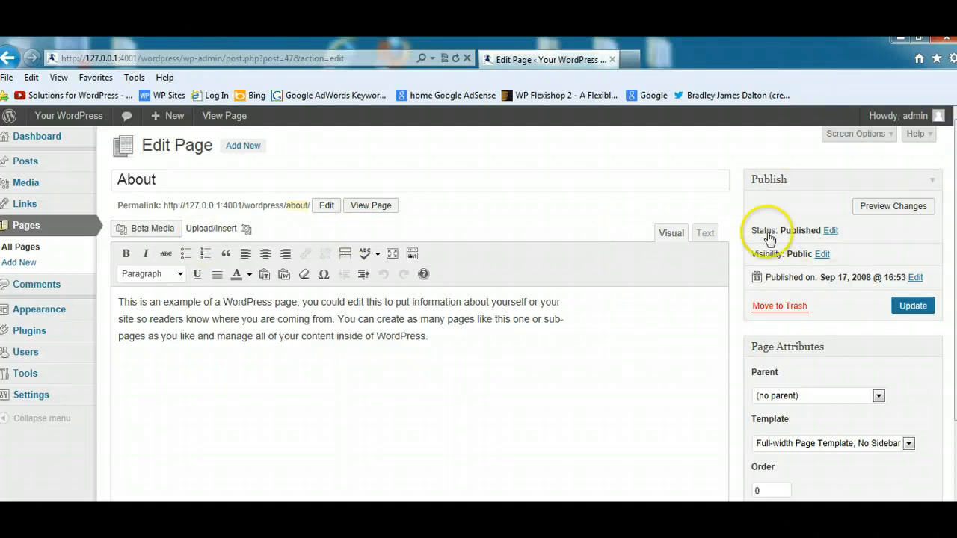
Review the page editor's screen options, try showing the Comments section and hide it again, and close the options.
click(890, 135)
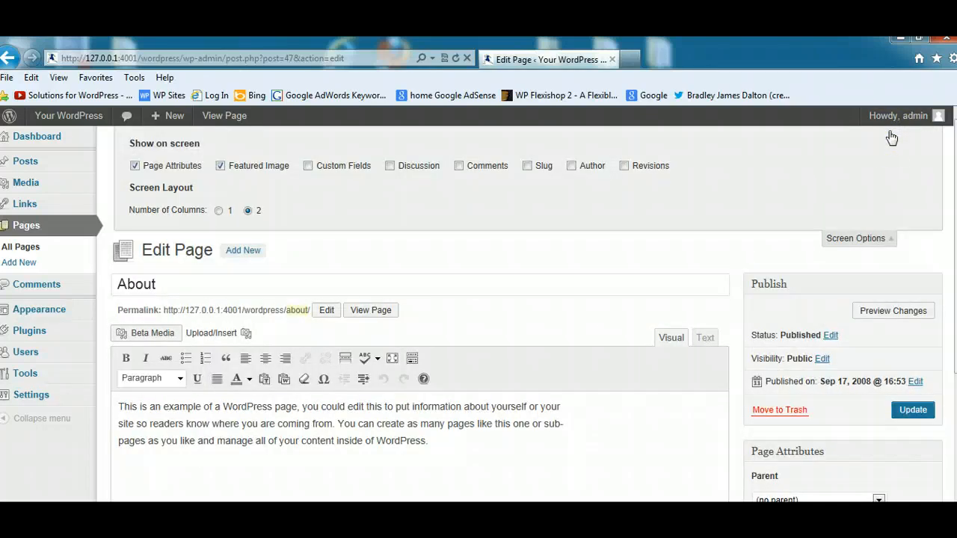
click(459, 167)
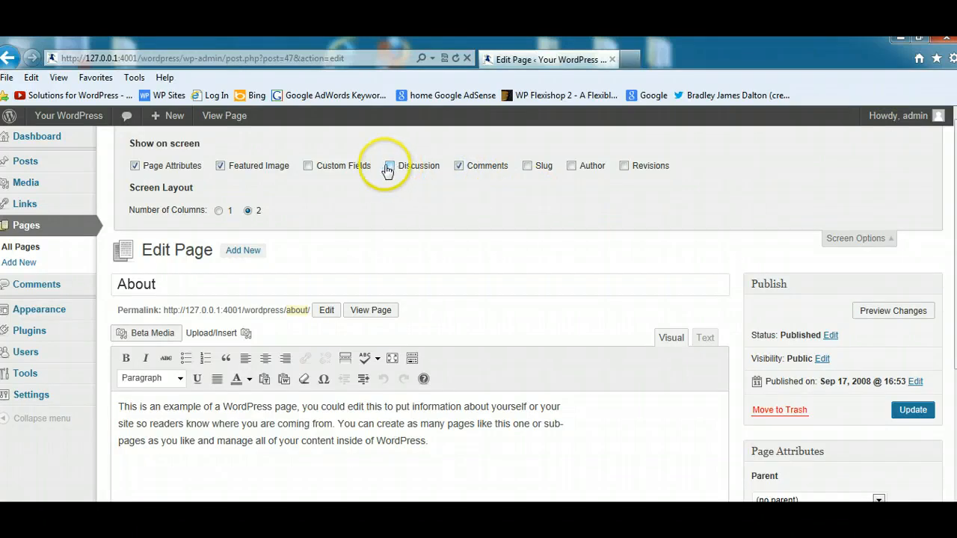
click(390, 167)
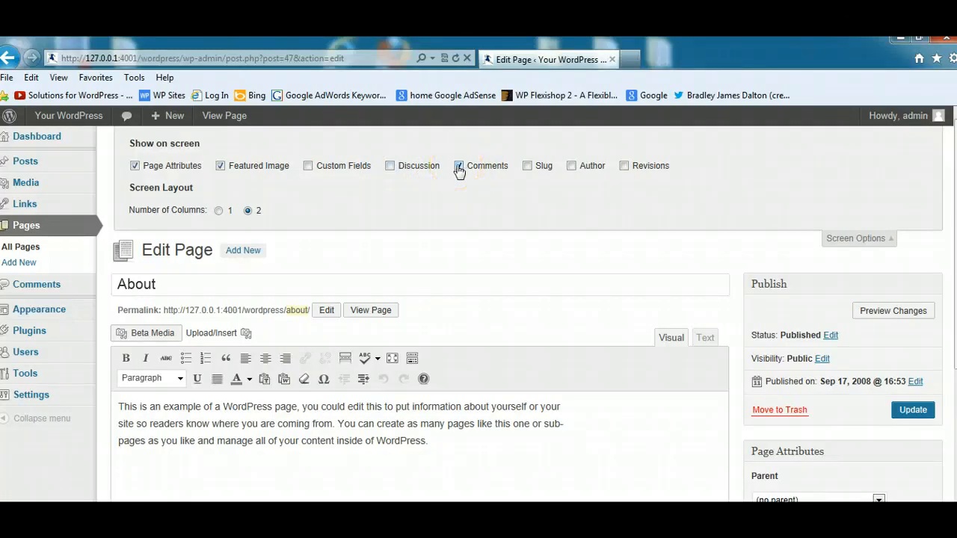
click(459, 167)
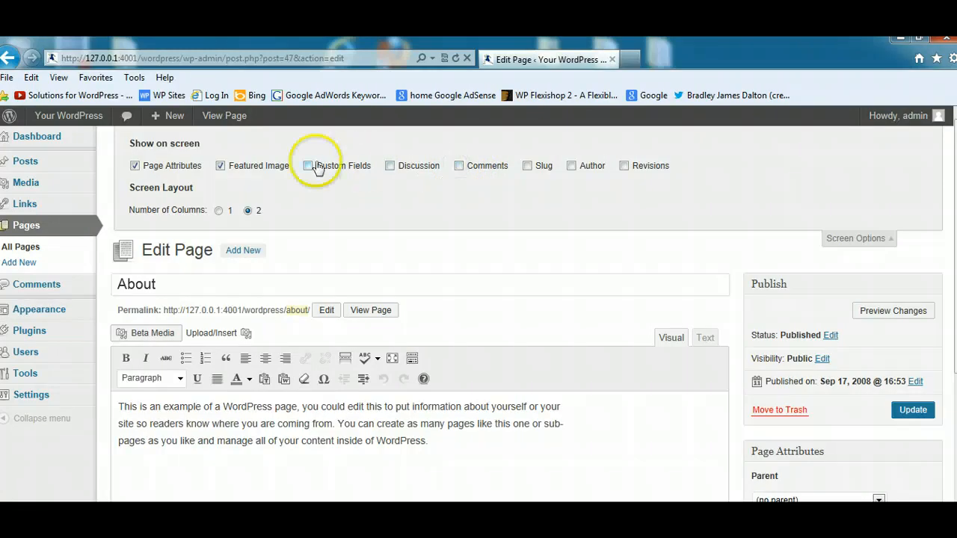
click(625, 167)
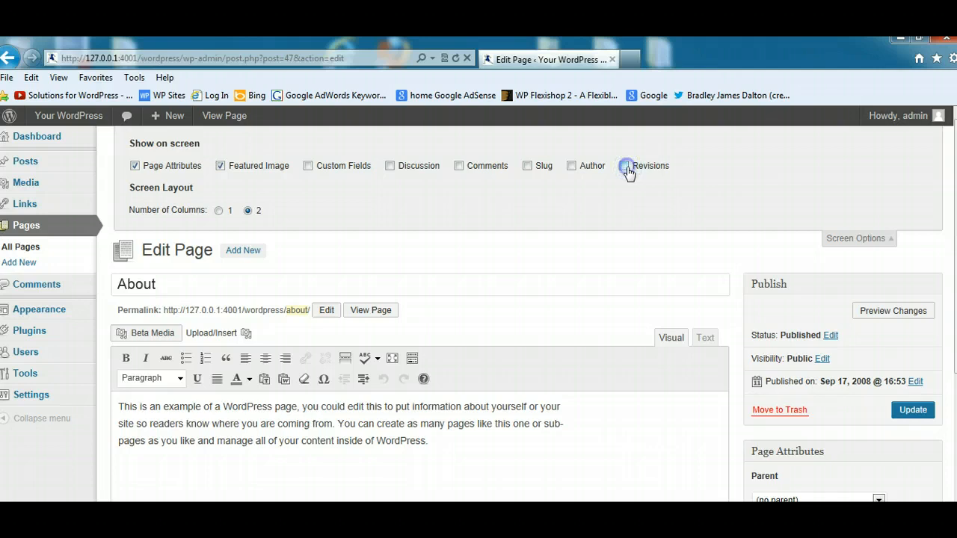
mouse_move(955, 224)
mouse_down()
mouse_move(956, 332)
mouse_move(956, 225)
mouse_up()
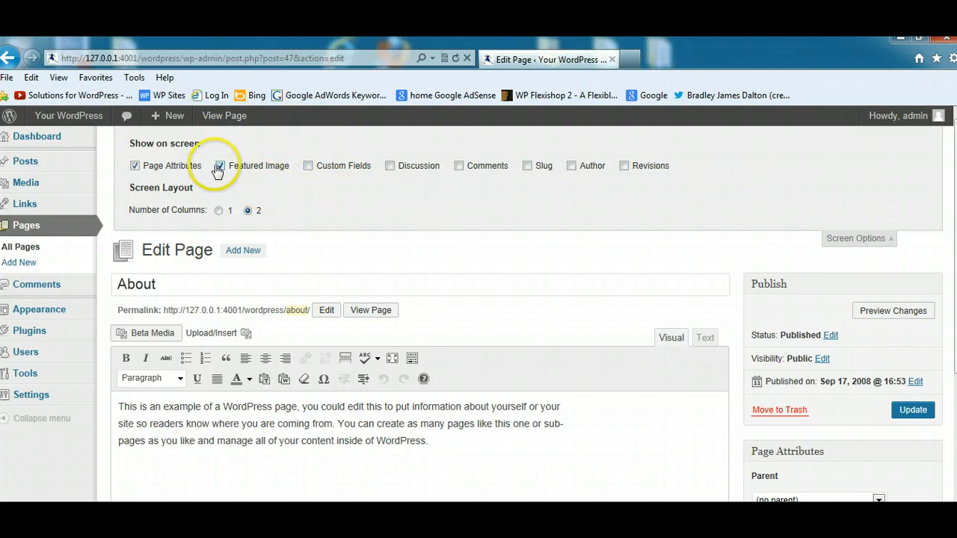
drag(955, 233, 952, 258)
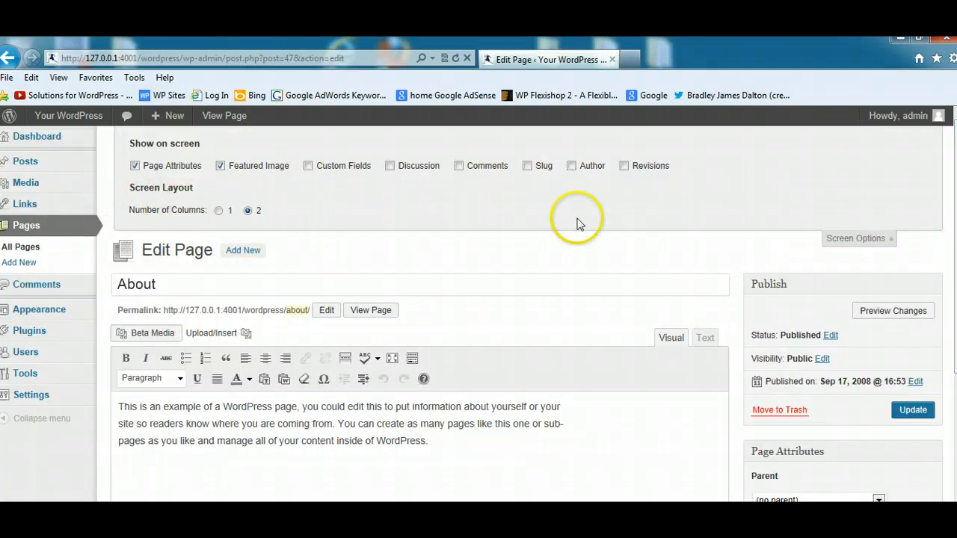
click(839, 241)
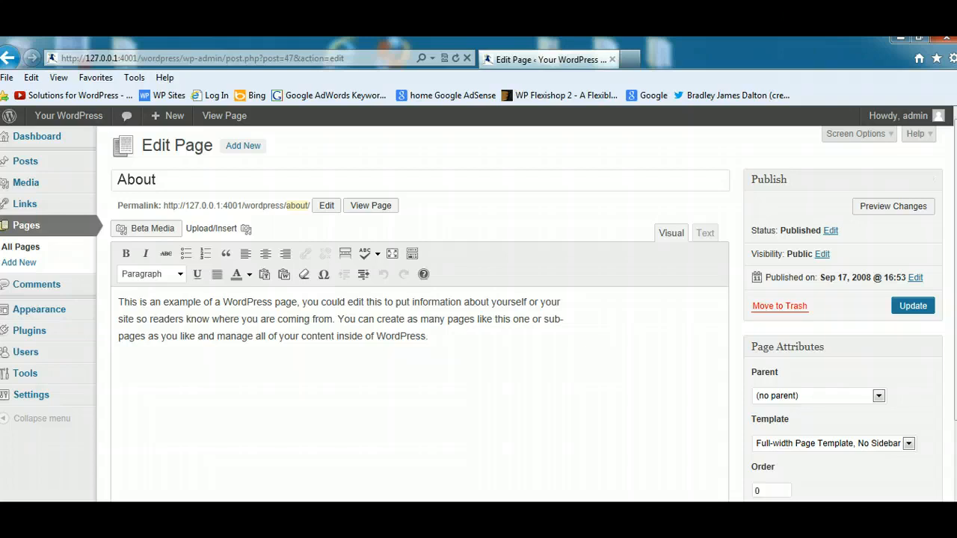
Choose Default Template as the About page's template in the page attributes.
scroll(479, 310, down, 3)
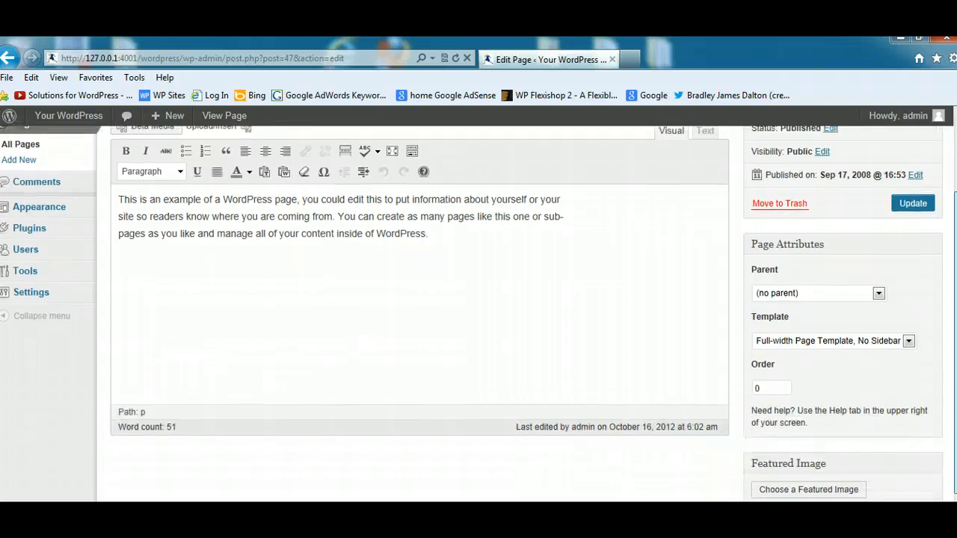
click(910, 343)
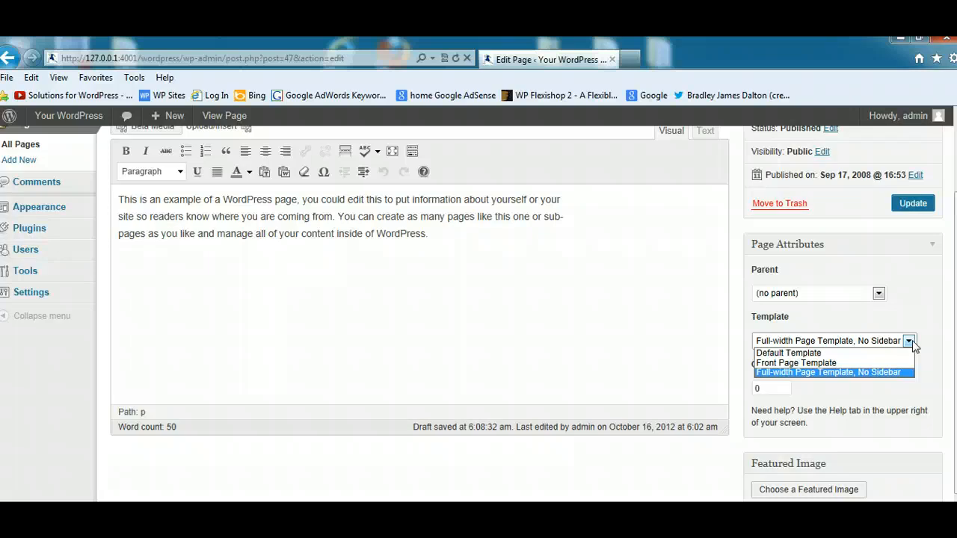
click(791, 353)
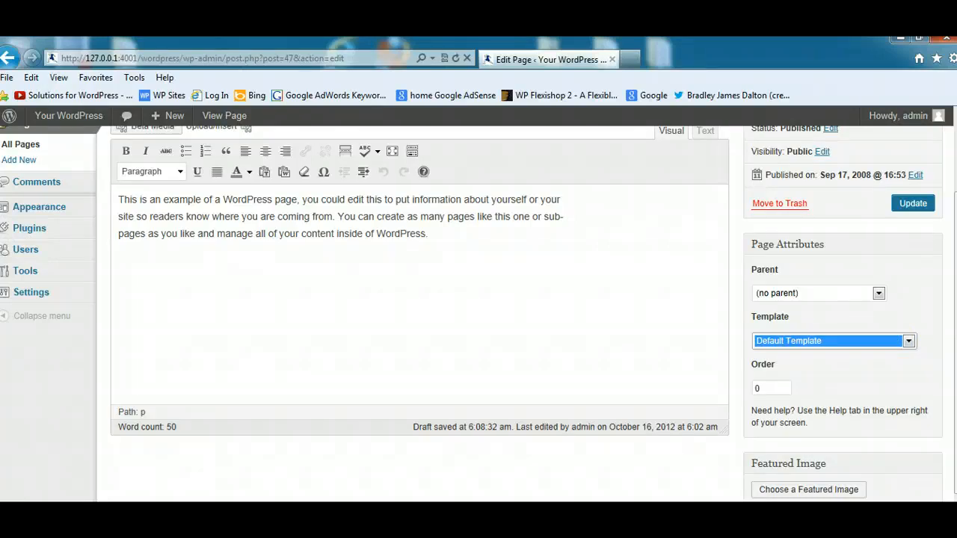
View the About page on the site from its editor, and return to the home page.
scroll(555, 346, up, 3)
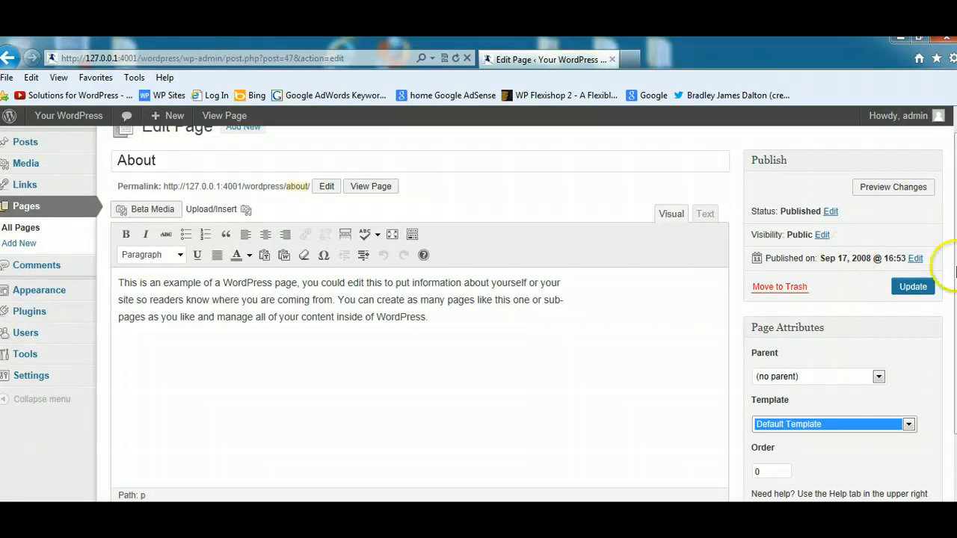
click(361, 186)
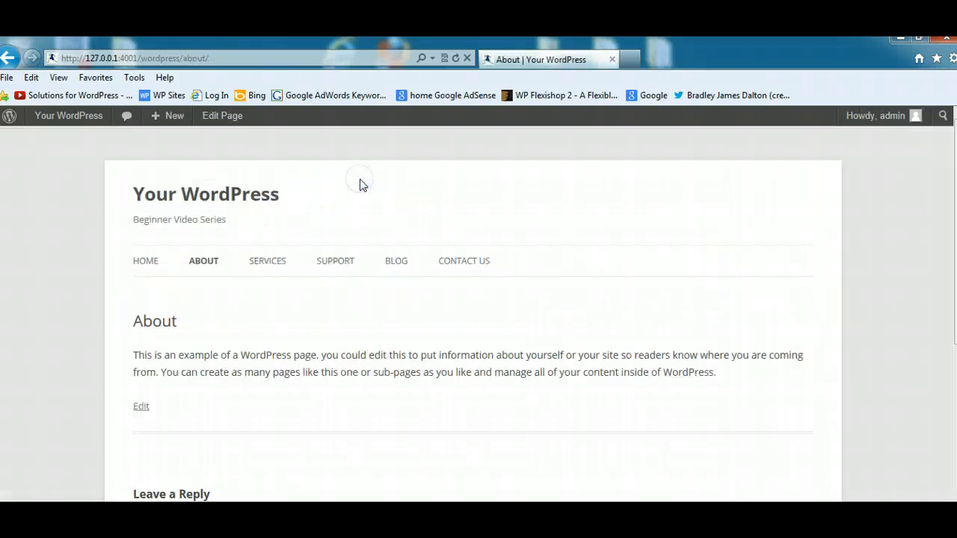
click(136, 261)
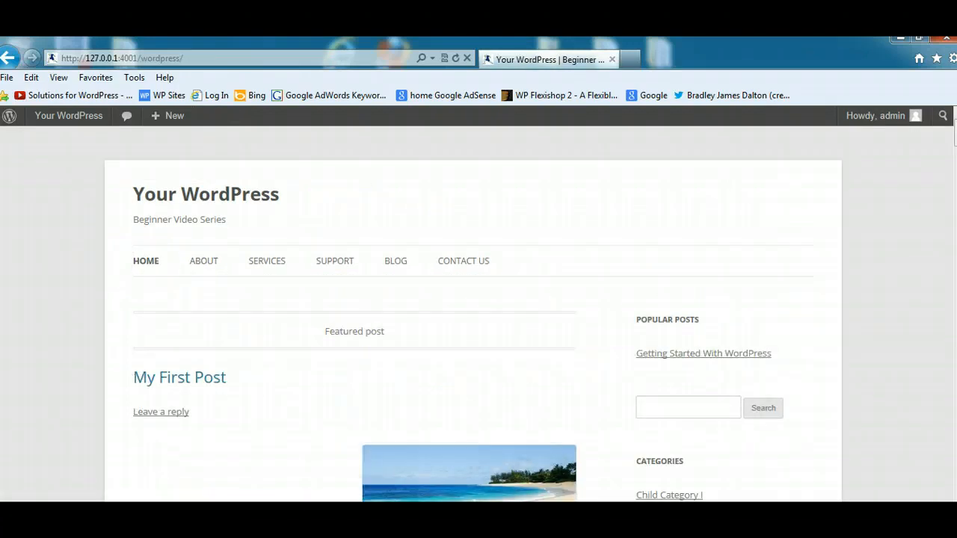
Look over the home page's layout with its sidebar and return to the About page's editor.
scroll(105, 294, down, 4)
scroll(104, 294, up, 3)
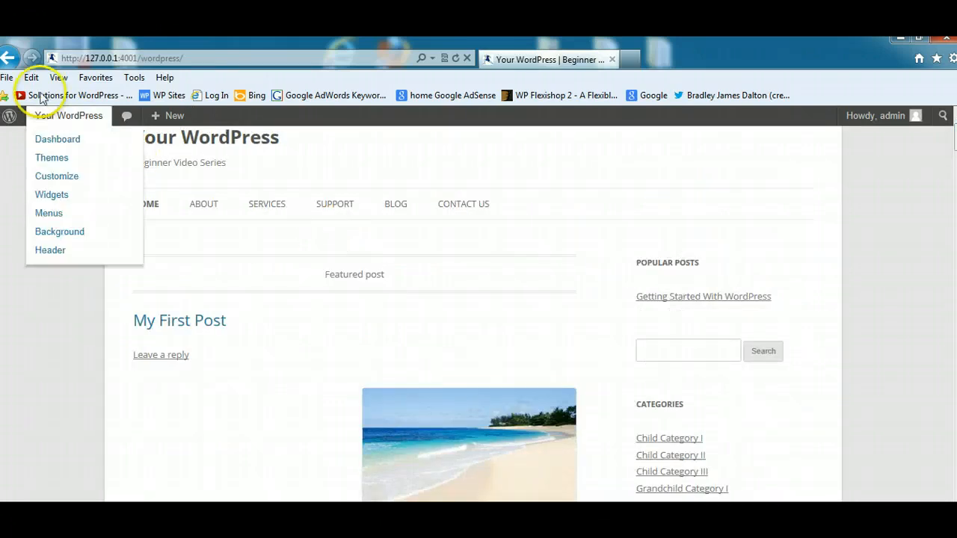
click(6, 58)
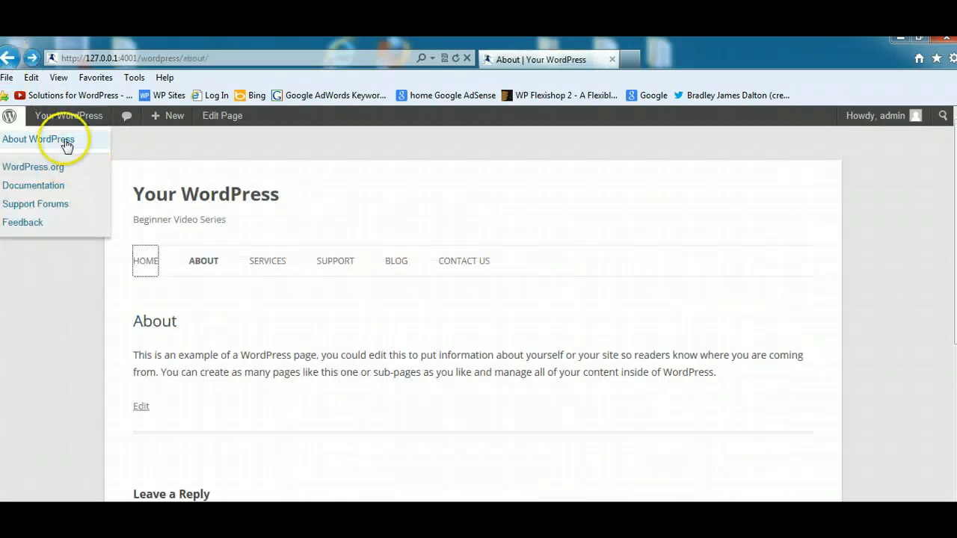
click(6, 59)
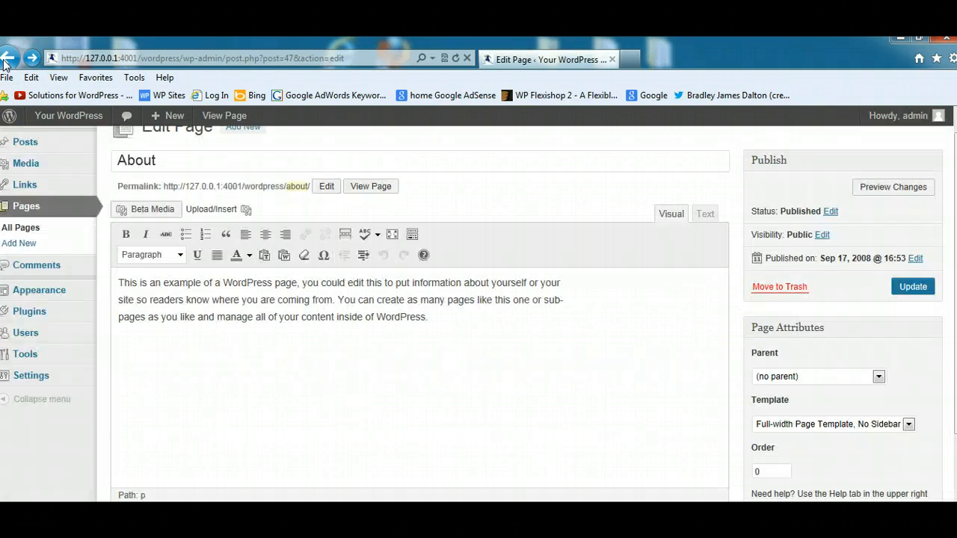
Update the About page with the Full-width Page Template, No Sidebar, and view the page on the site.
scroll(743, 322, down, 1)
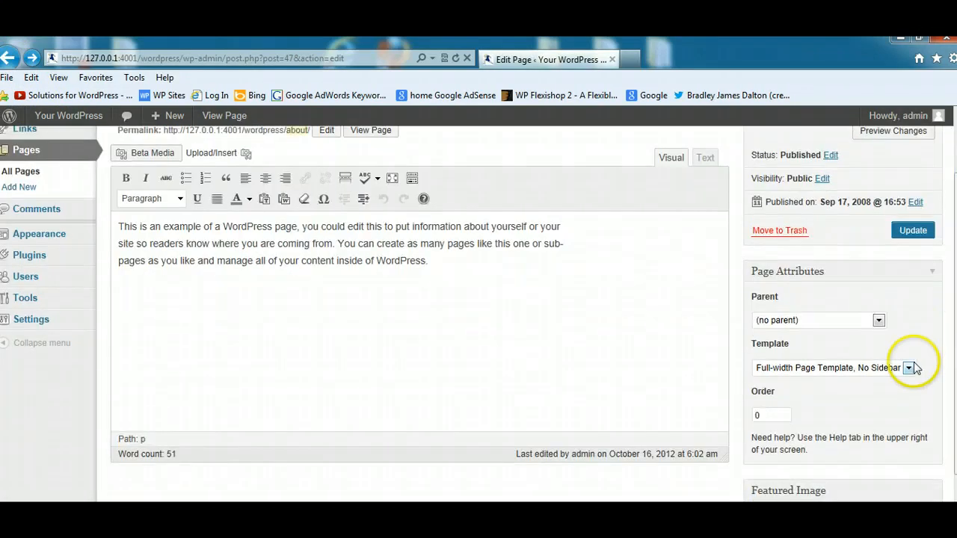
click(899, 234)
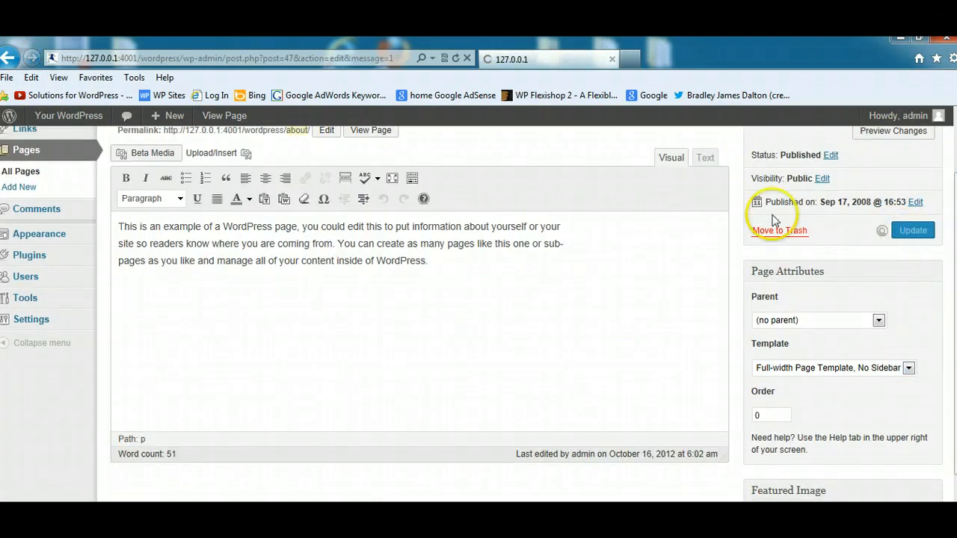
click(164, 219)
drag(164, 219, 100, 218)
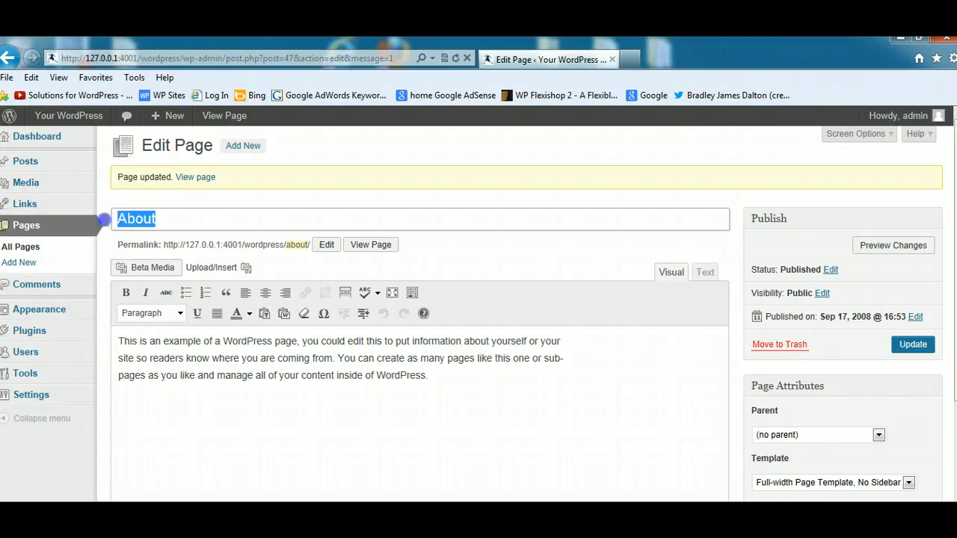
click(454, 254)
click(370, 245)
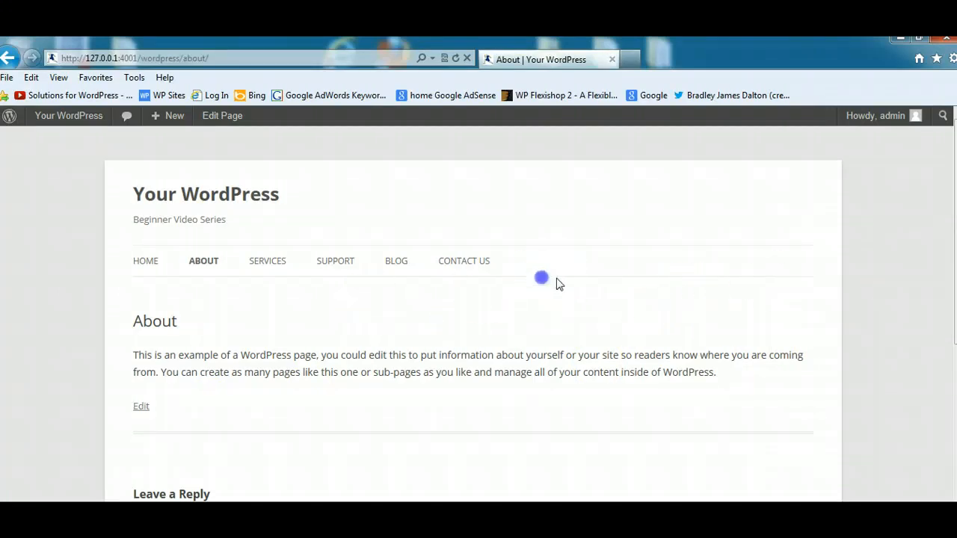
Examine the About page's layout on the site down to its comment form, and return to the page's editor.
drag(290, 198, 42, 145)
scroll(632, 317, down, 5)
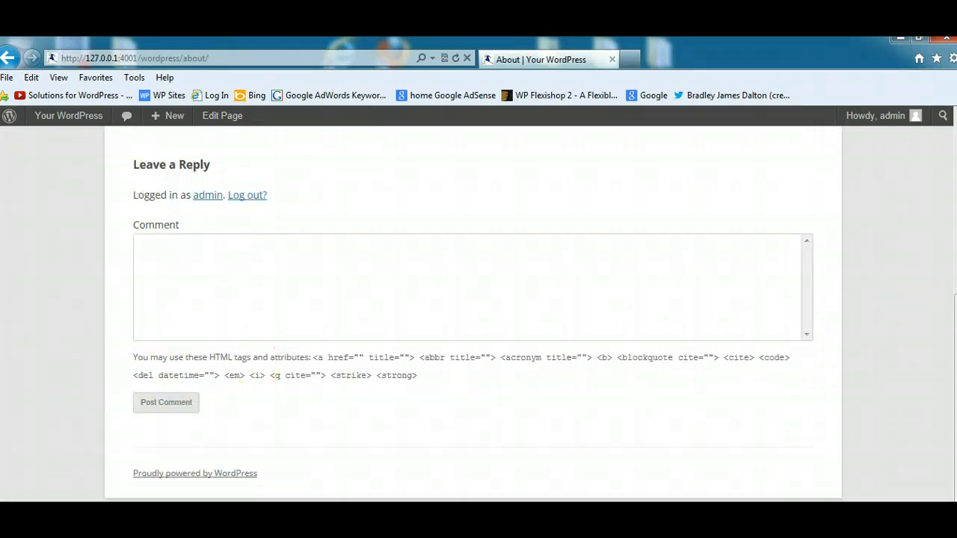
scroll(478, 299, up, 5)
click(396, 314)
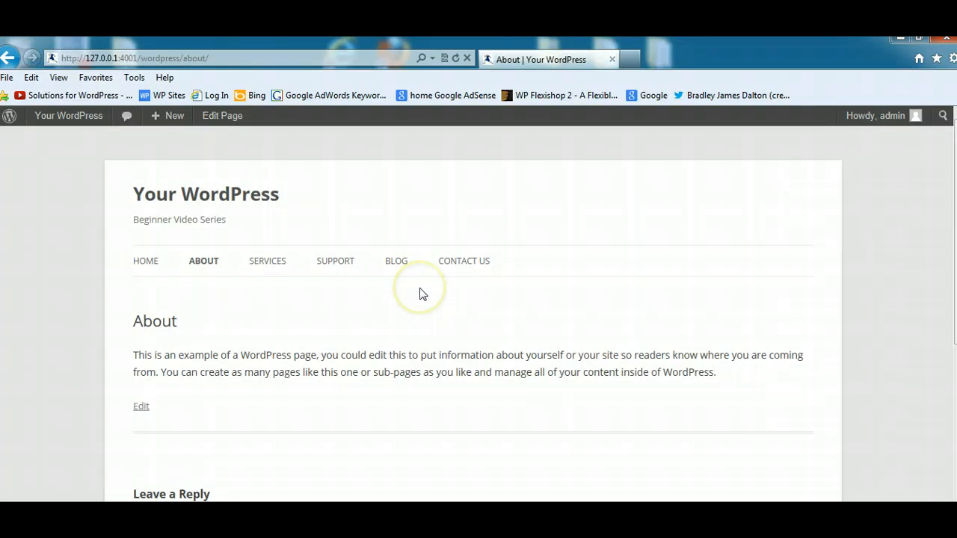
click(7, 58)
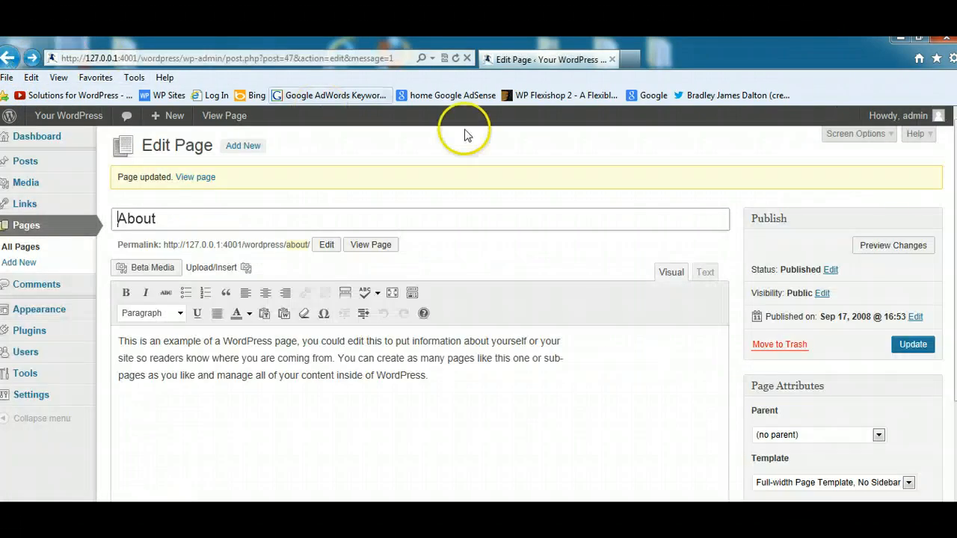
Review the templates offered in the About page's attributes and select Default Template without updating the page.
drag(956, 285, 955, 353)
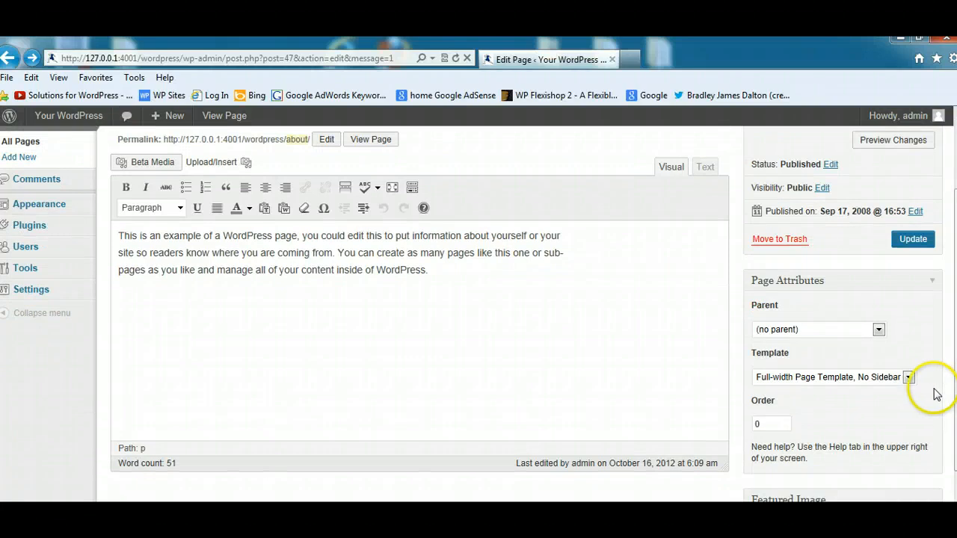
click(909, 378)
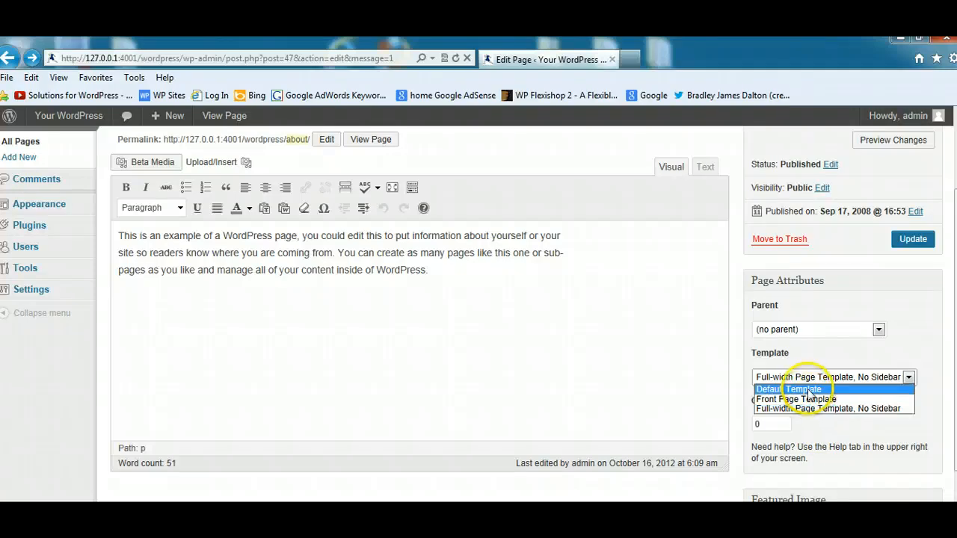
mouse_move(955, 310)
mouse_down()
mouse_move(956, 239)
mouse_move(956, 321)
mouse_up()
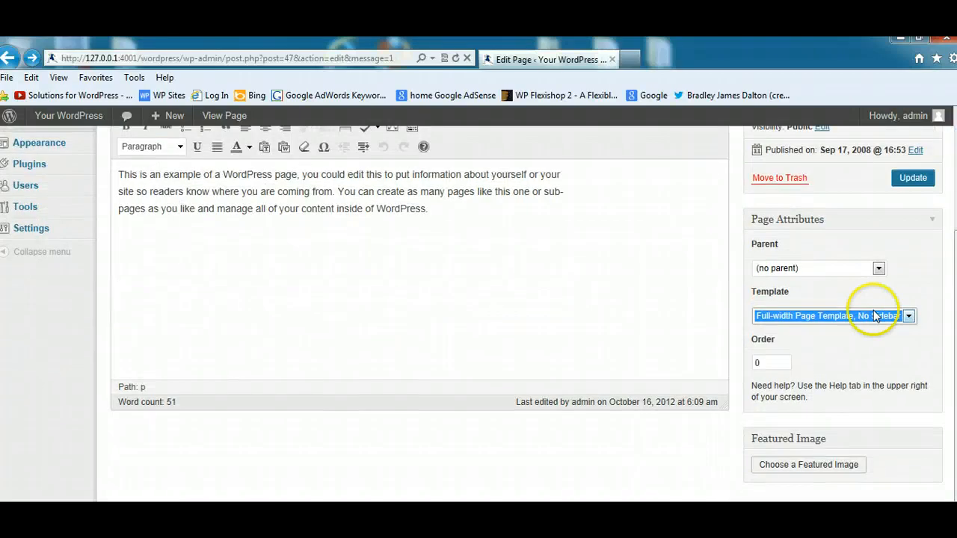
drag(955, 249, 952, 199)
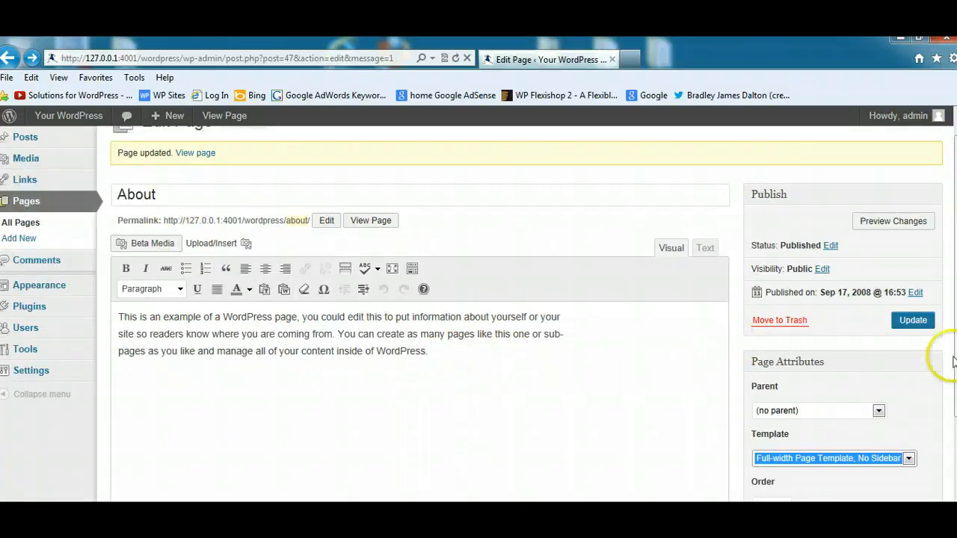
scroll(479, 314, down, 4)
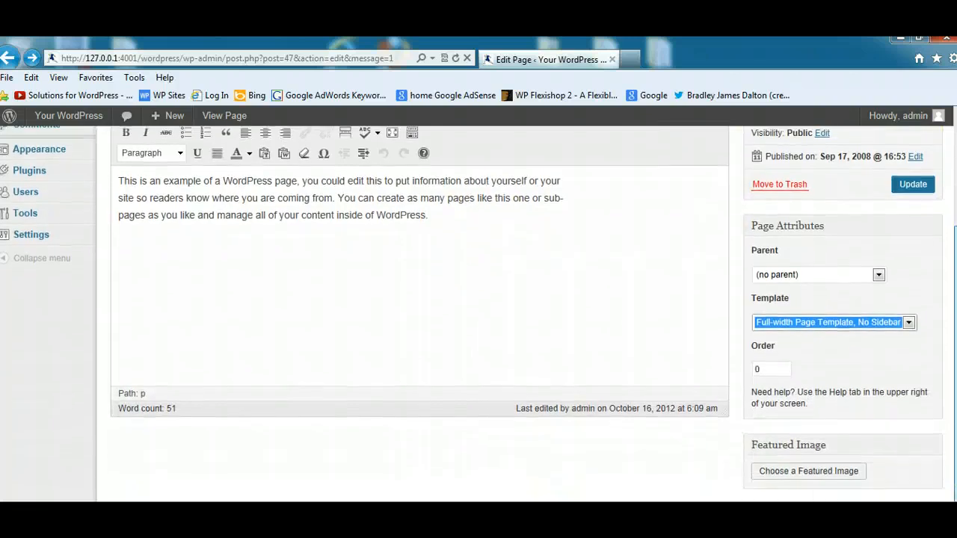
click(908, 305)
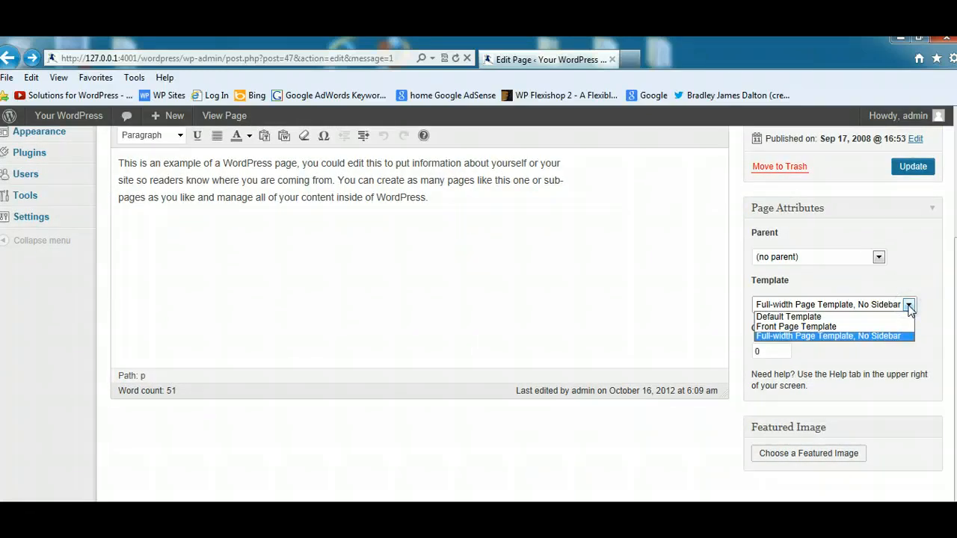
click(814, 317)
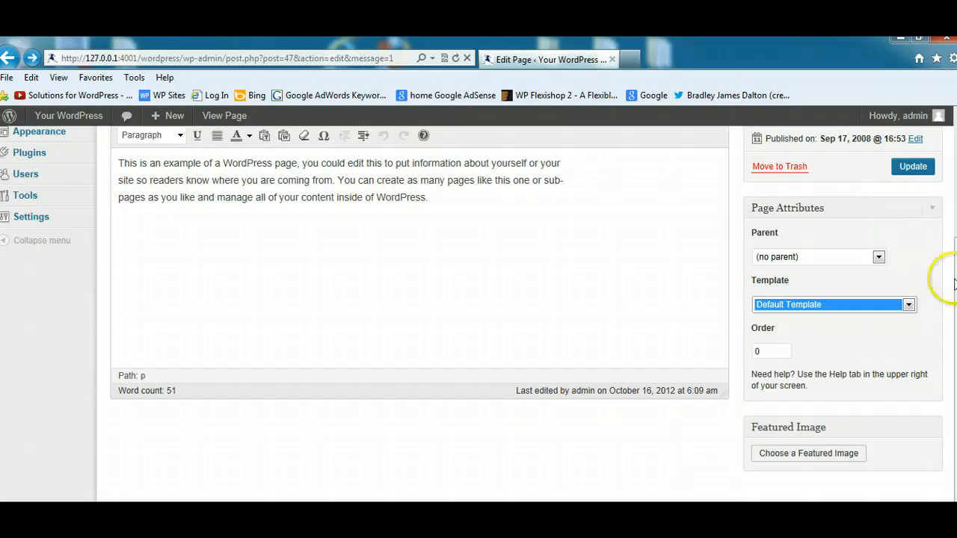
scroll(887, 453, up, 3)
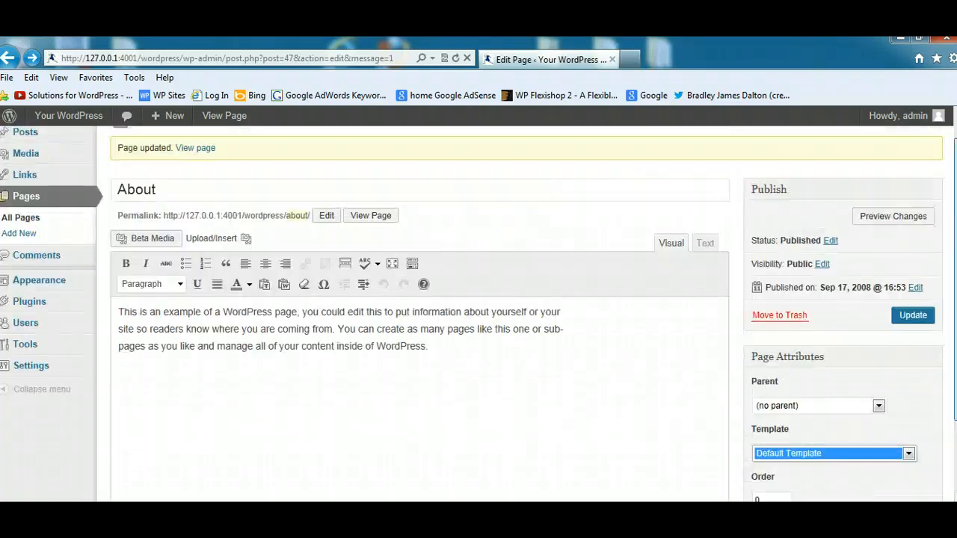
scroll(887, 453, down, 1)
scroll(478, 314, down, 1)
scroll(479, 314, up, 2)
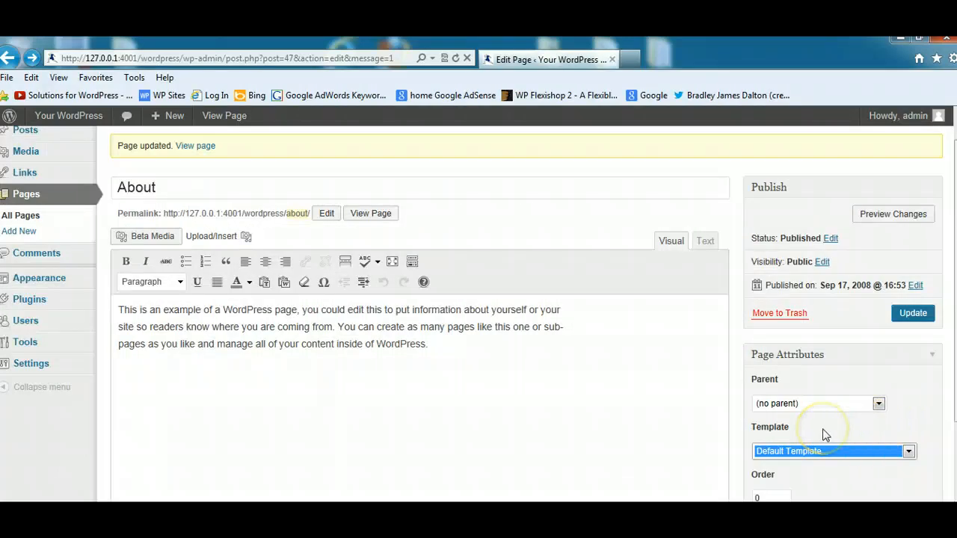
scroll(171, 310, up, 1)
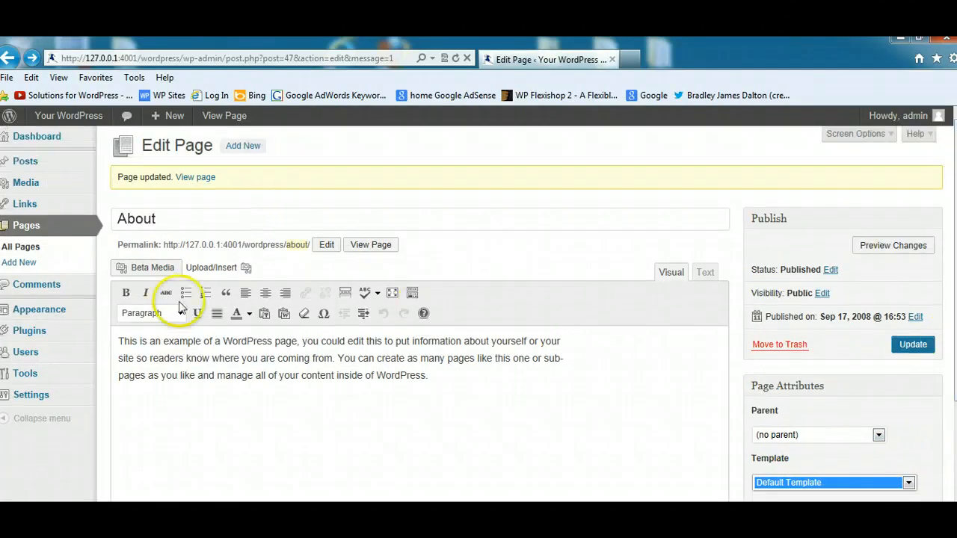
Add a new page titled Sub Page Demo with About as its parent, and retitle it About Staff.
click(20, 261)
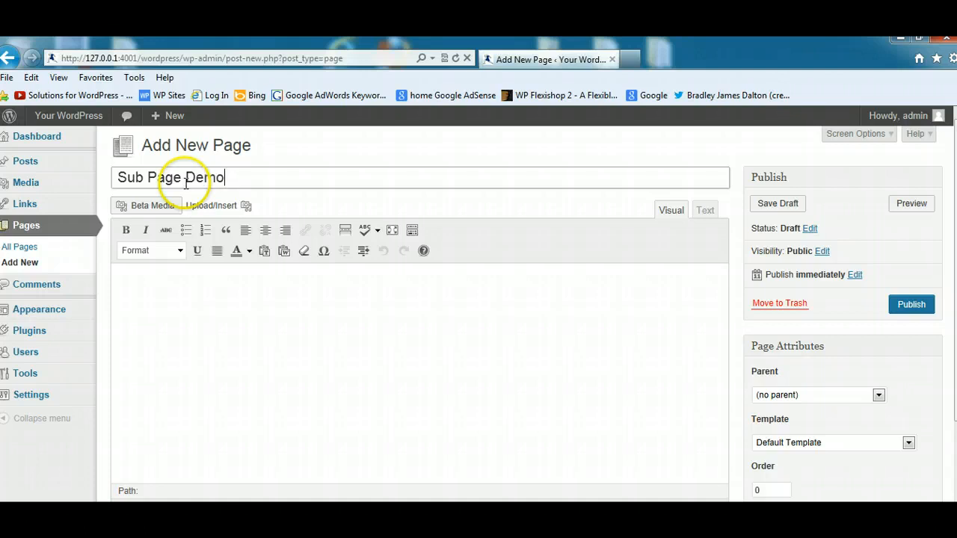
click(879, 396)
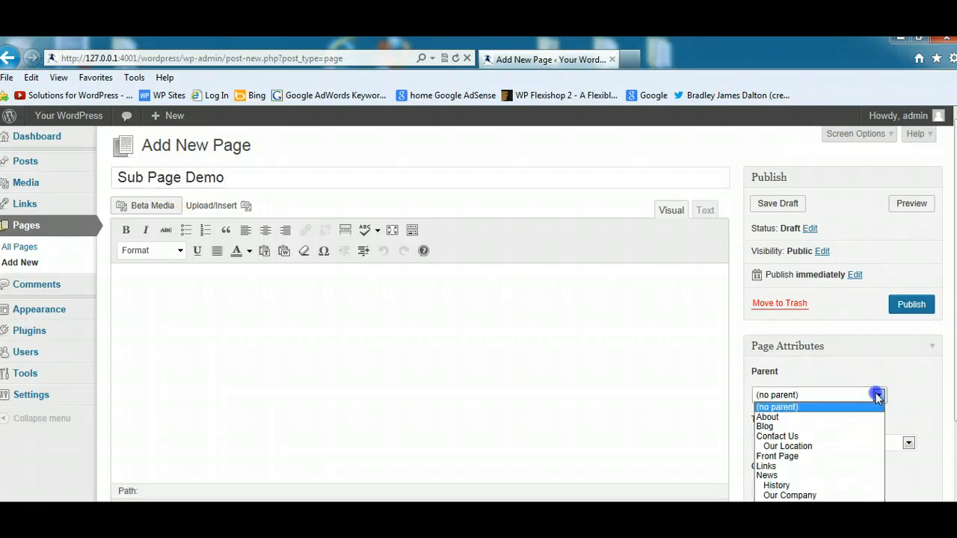
click(783, 418)
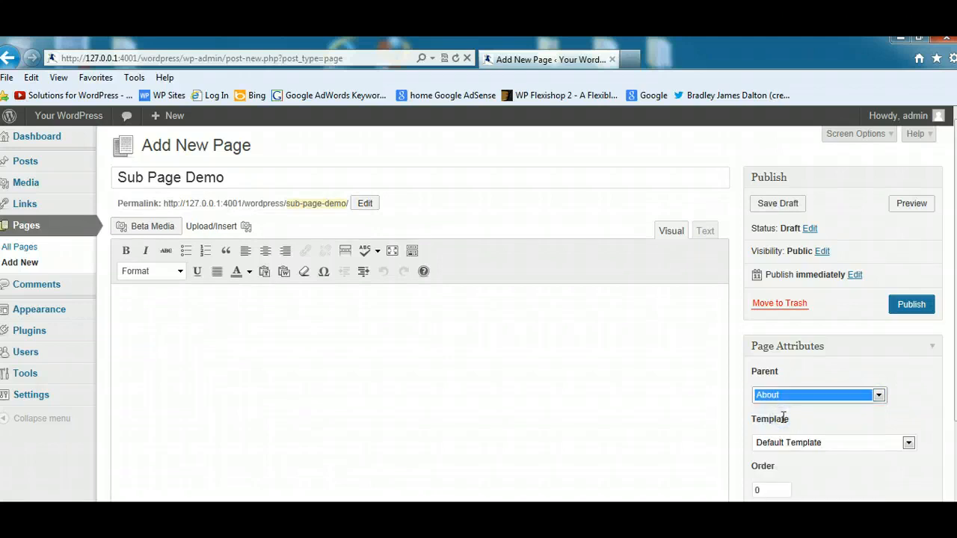
triple_click(235, 178)
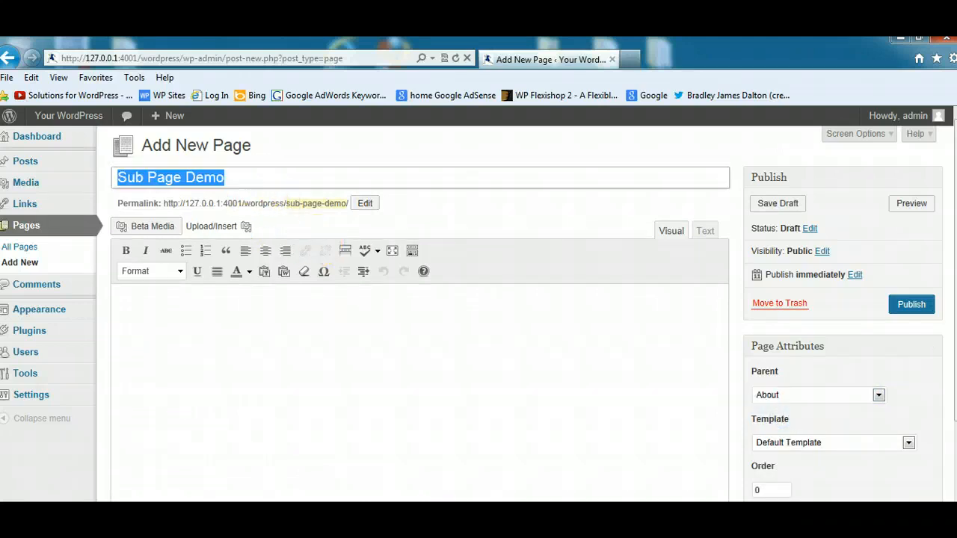
text(About Staff)
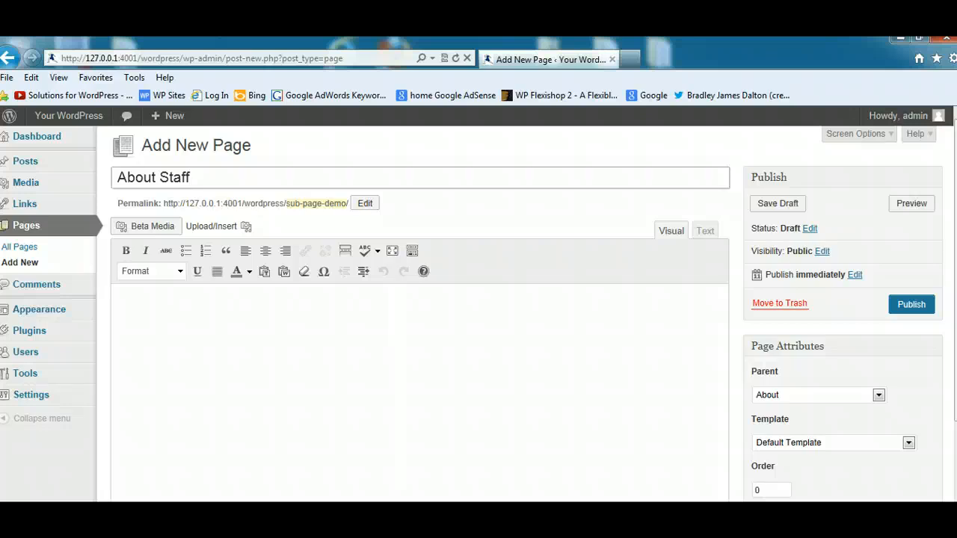
Set the About Staff page's template to Full-width Page Template, No Sidebar, and publish the page.
scroll(738, 204, down, 2)
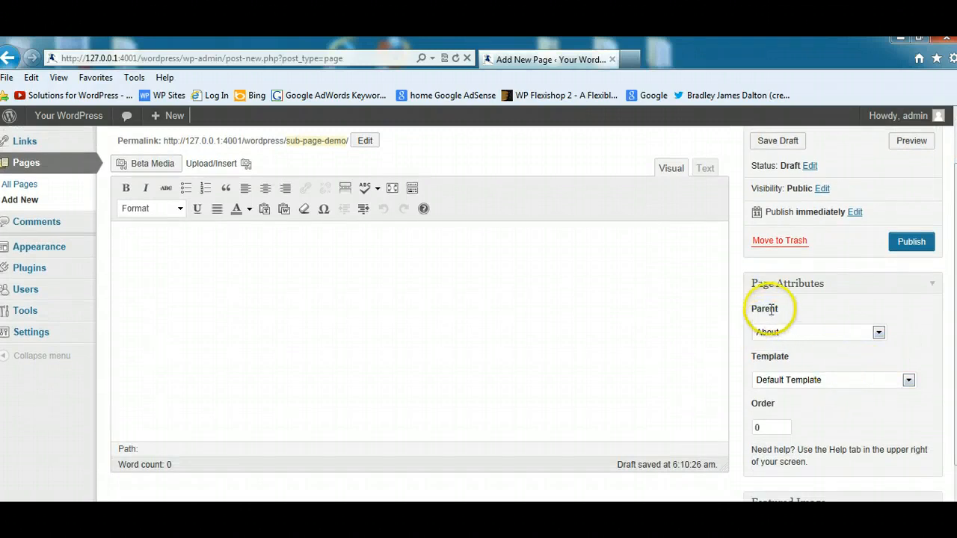
click(908, 379)
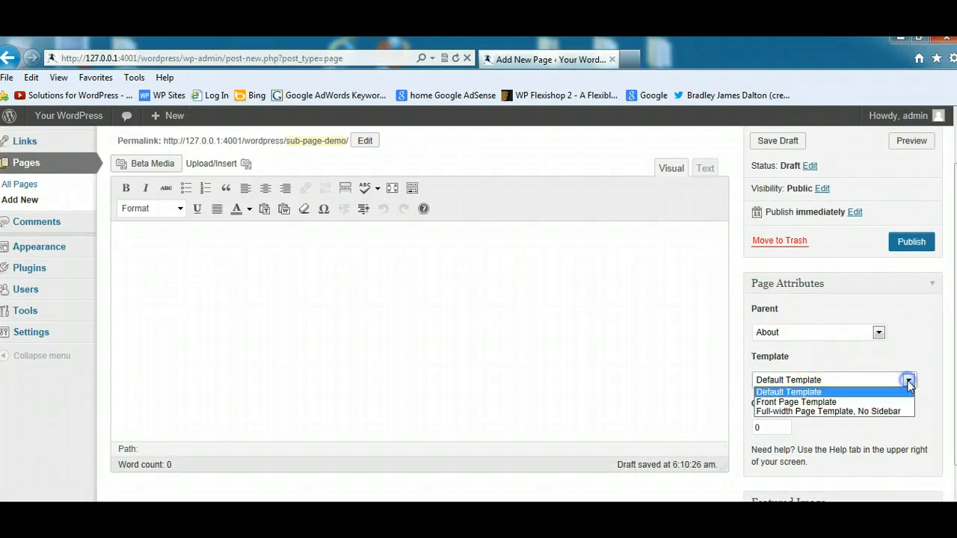
click(820, 412)
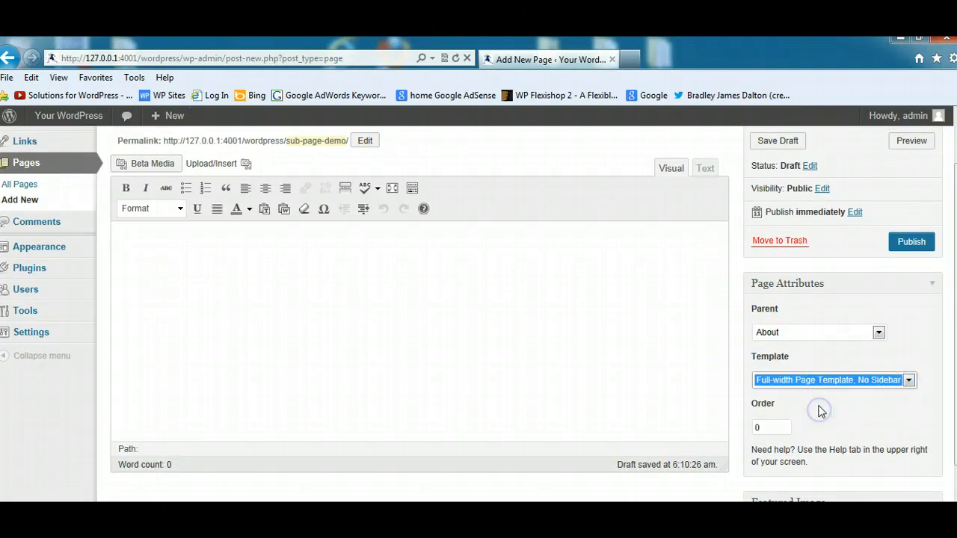
scroll(935, 209, up, 2)
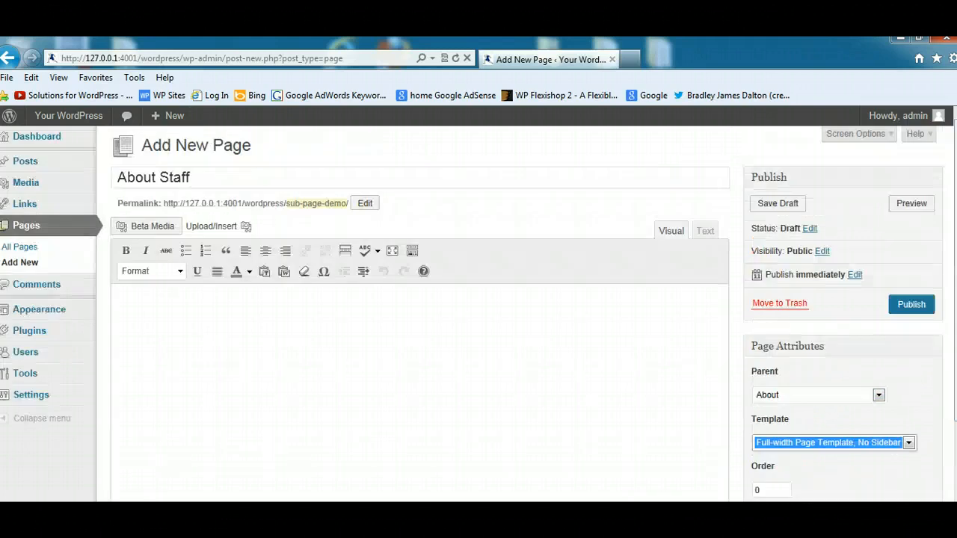
click(911, 307)
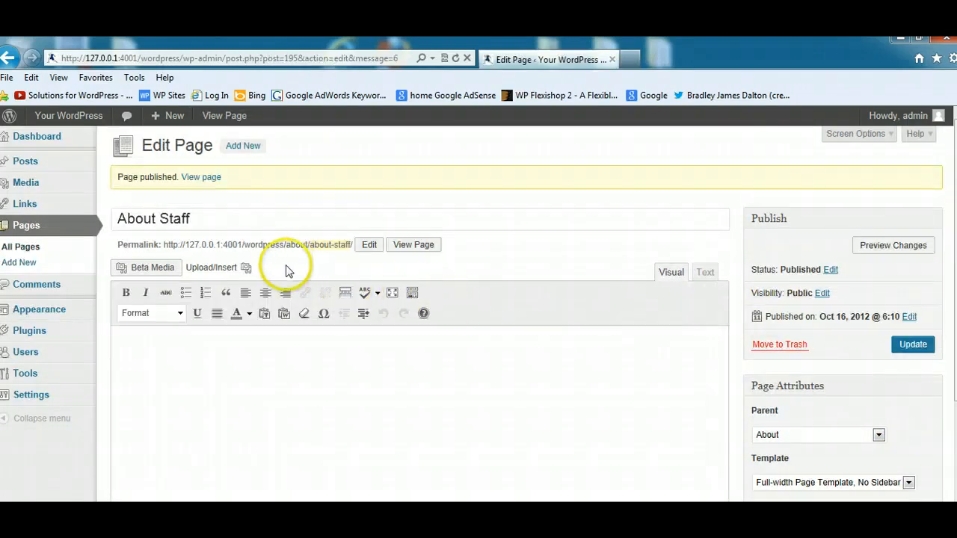
Check the navigation on the site's home page, and return to the dashboard to open the Menus settings.
mouse_move(64, 119)
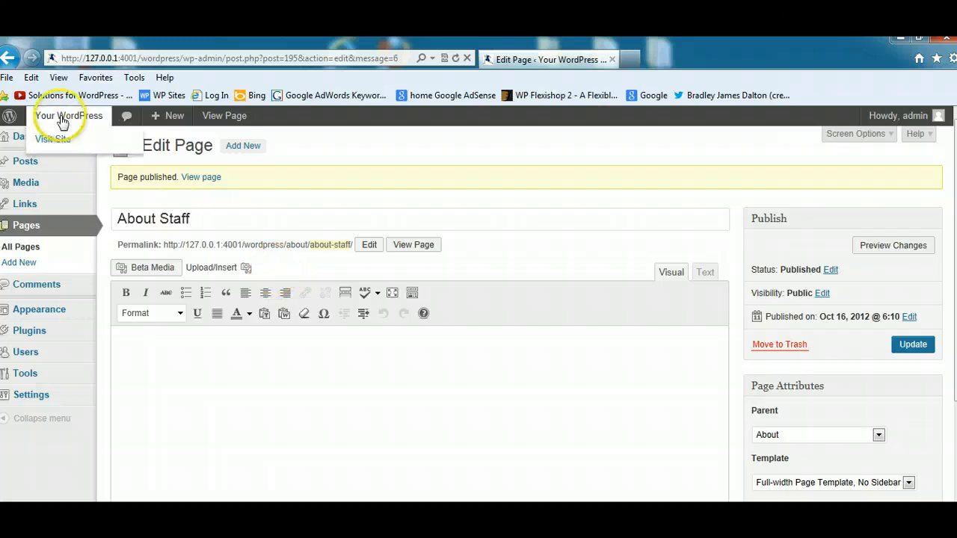
click(54, 140)
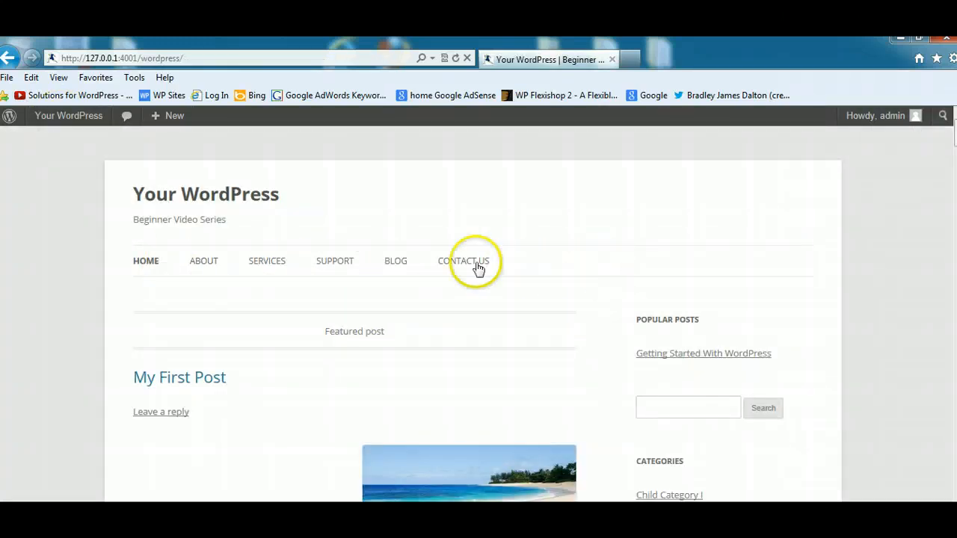
click(8, 59)
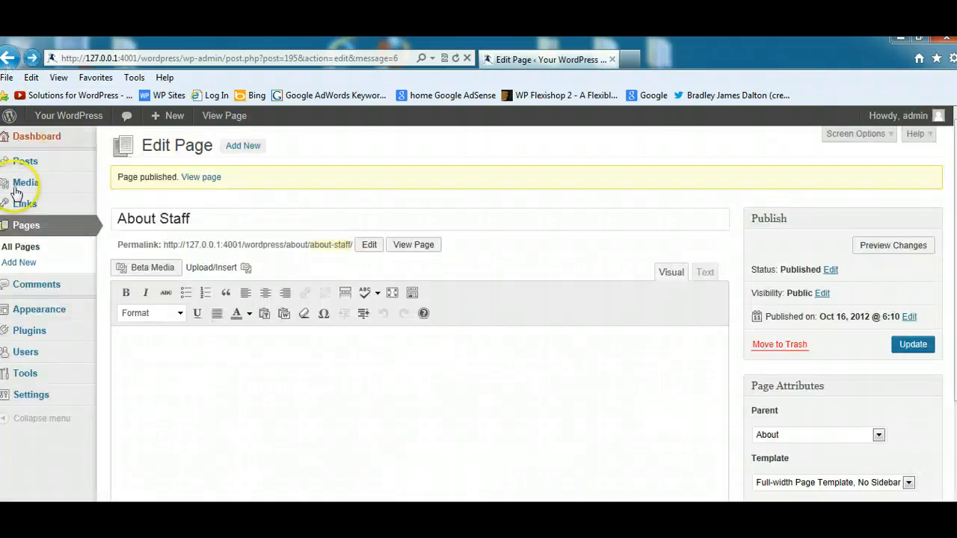
mouse_move(26, 318)
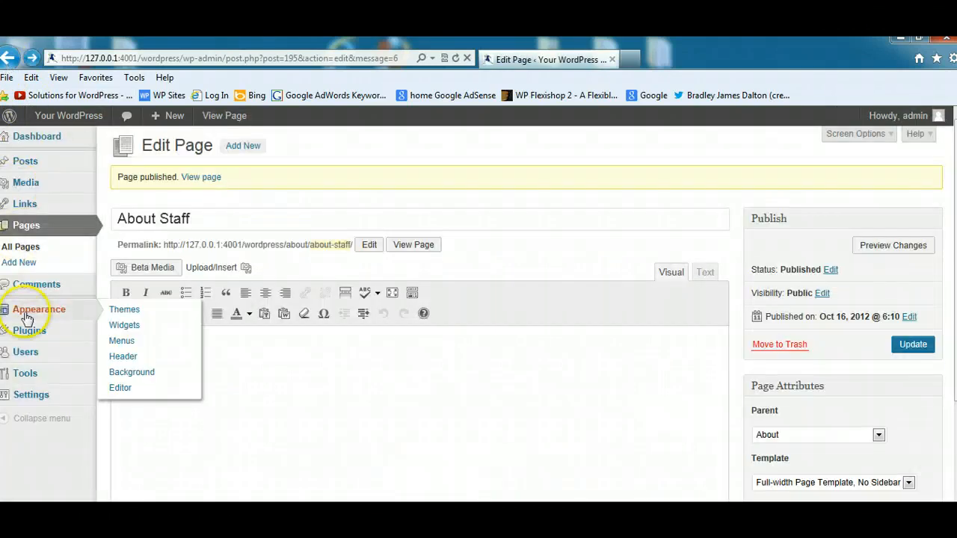
click(127, 340)
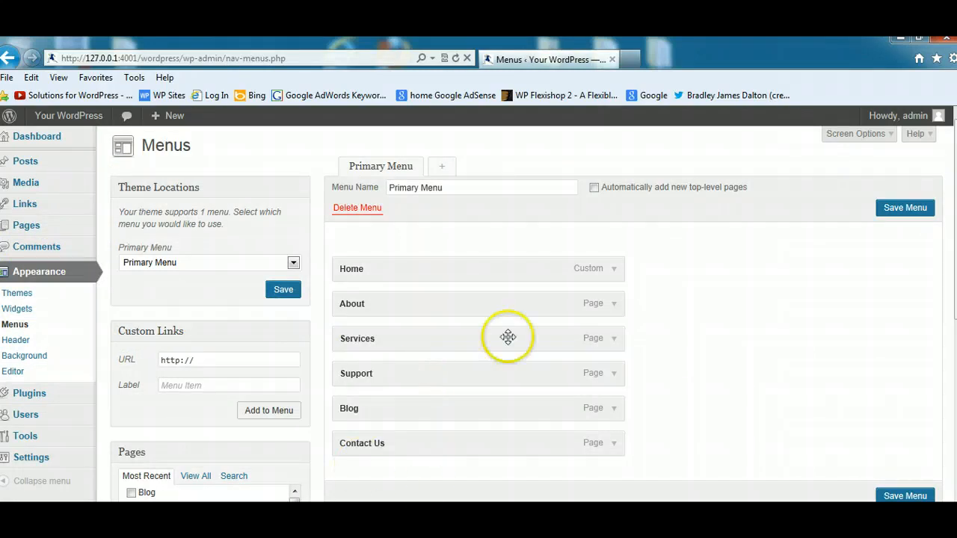
Add the About Staff page to the Primary Menu.
scroll(455, 224, down, 2)
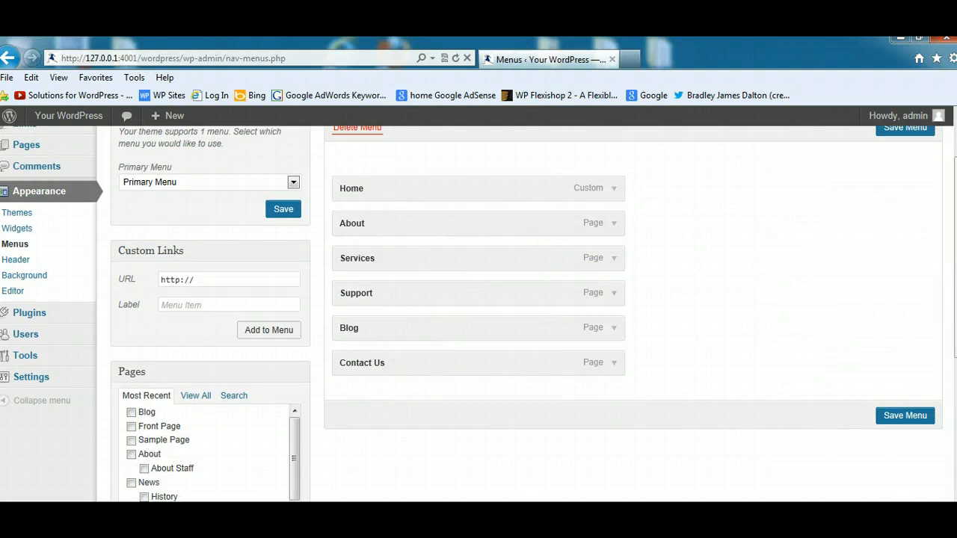
scroll(478, 314, down, 3)
scroll(947, 252, up, 3)
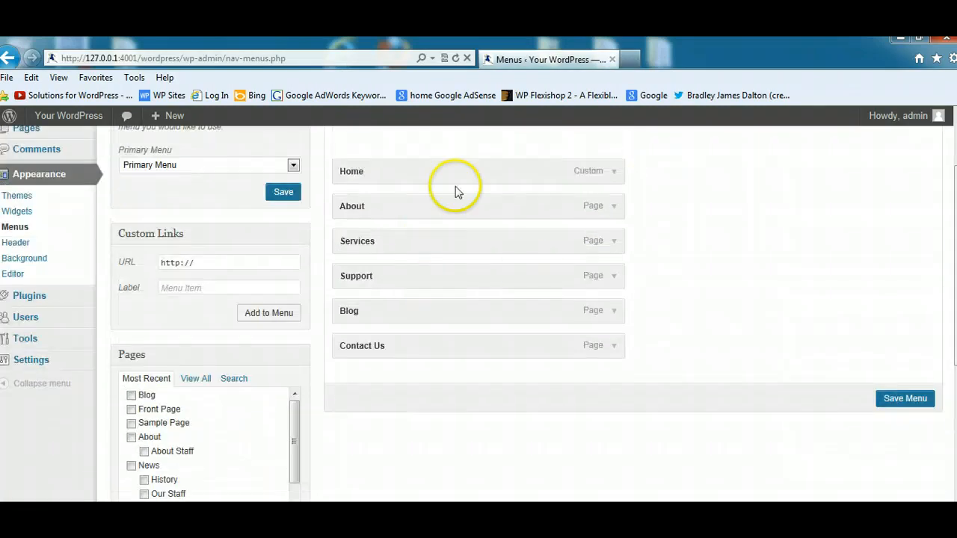
scroll(935, 299, up, 3)
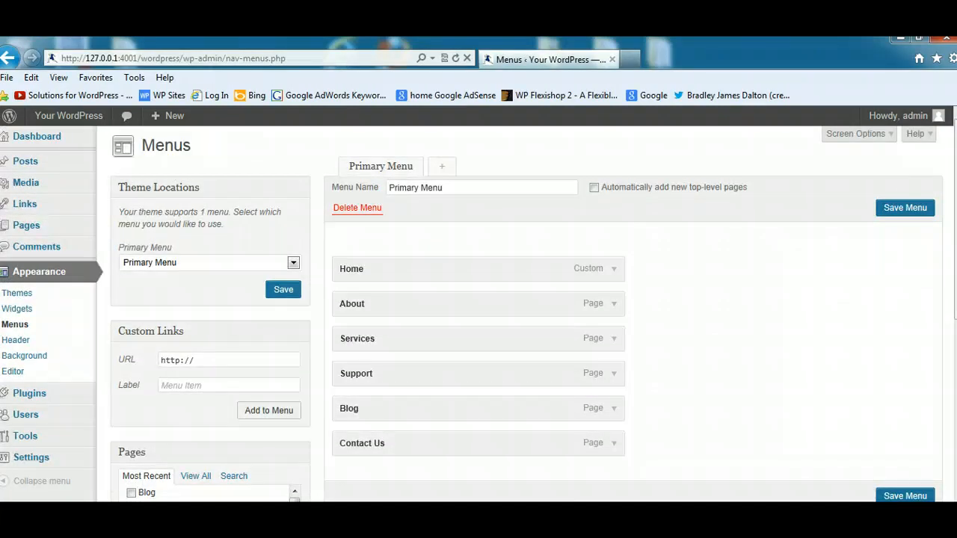
scroll(479, 314, down, 4)
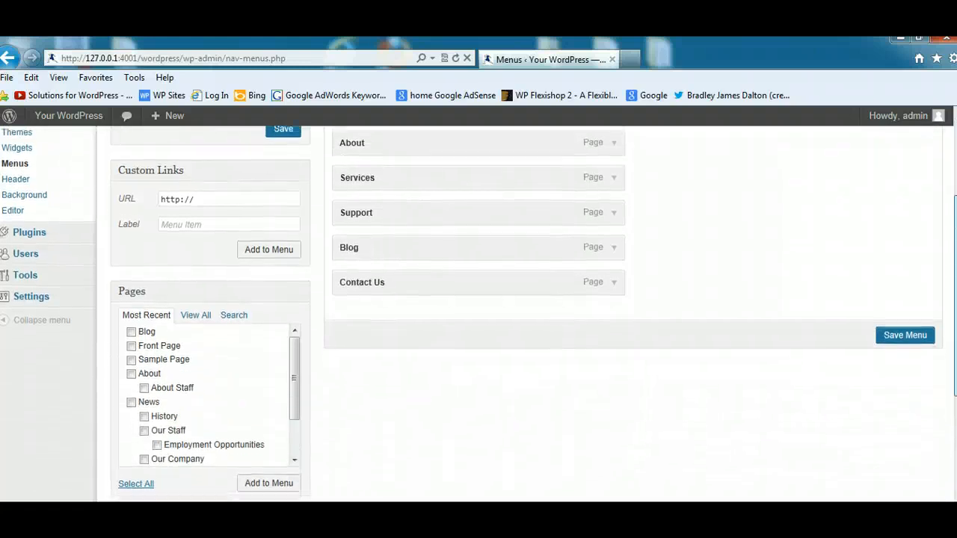
scroll(665, 226, up, 2)
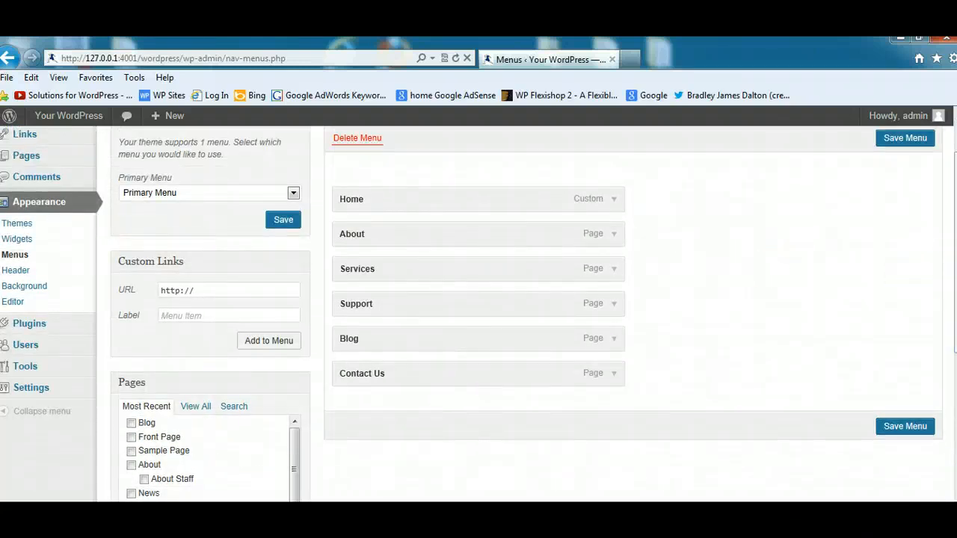
scroll(914, 277, down, 3)
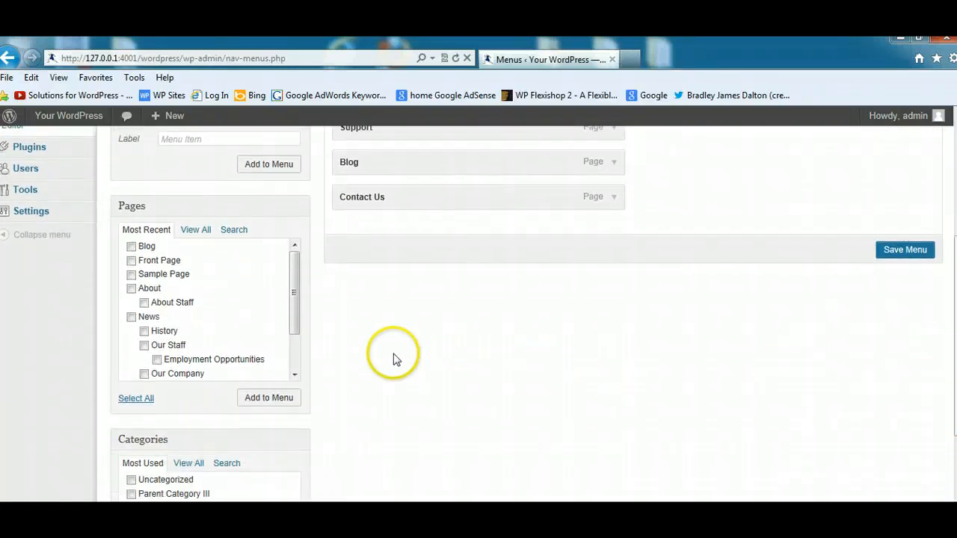
click(144, 303)
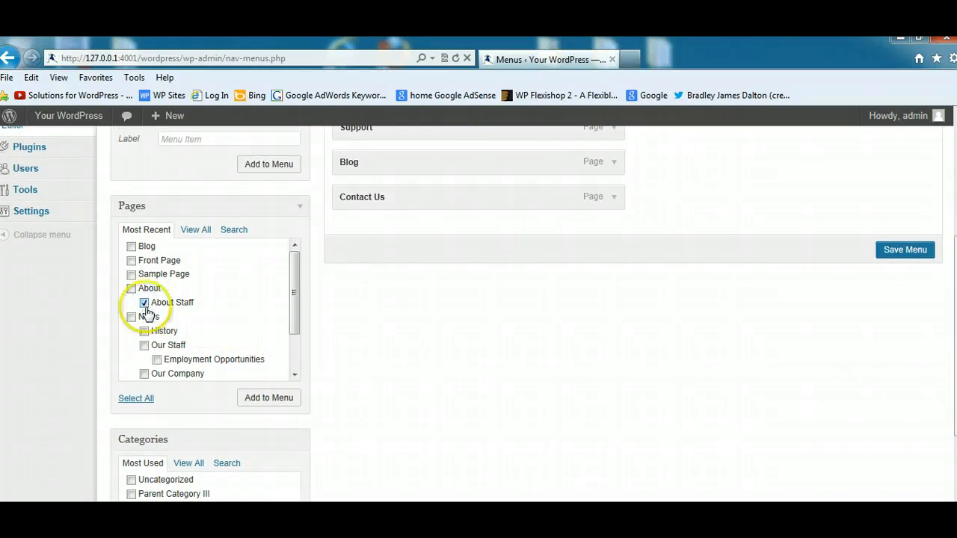
click(270, 399)
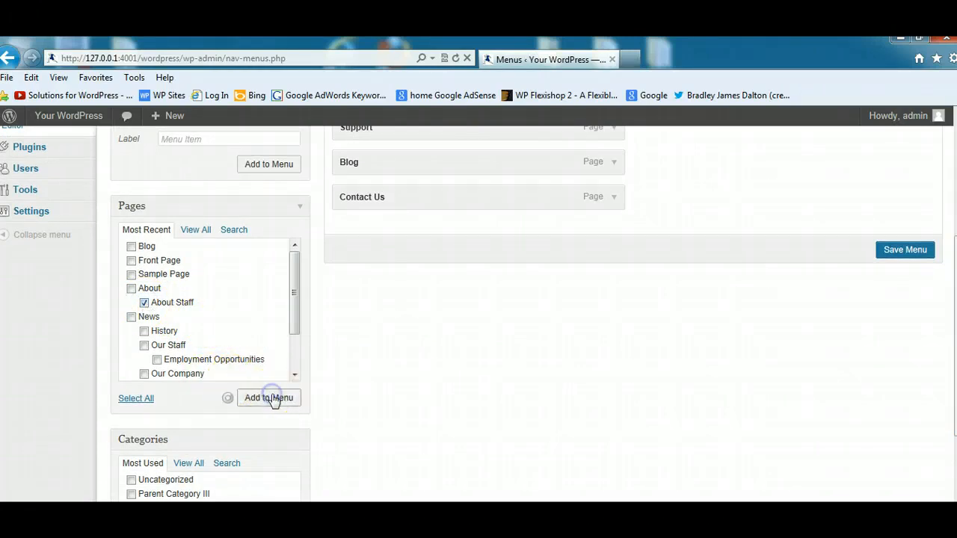
Nest the About Staff item directly under About in the Primary Menu and save the menu.
scroll(334, 363, up, 1)
scroll(524, 299, up, 2)
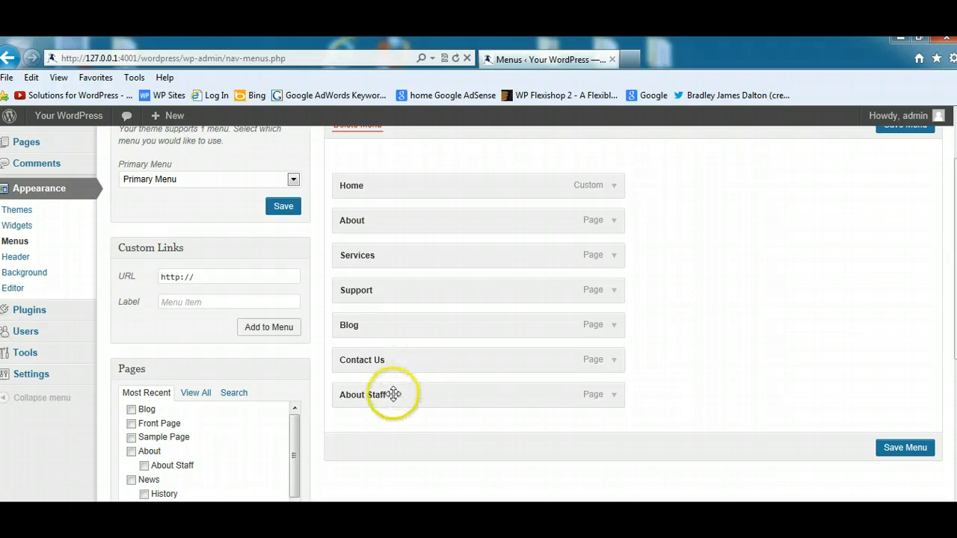
drag(393, 397, 419, 252)
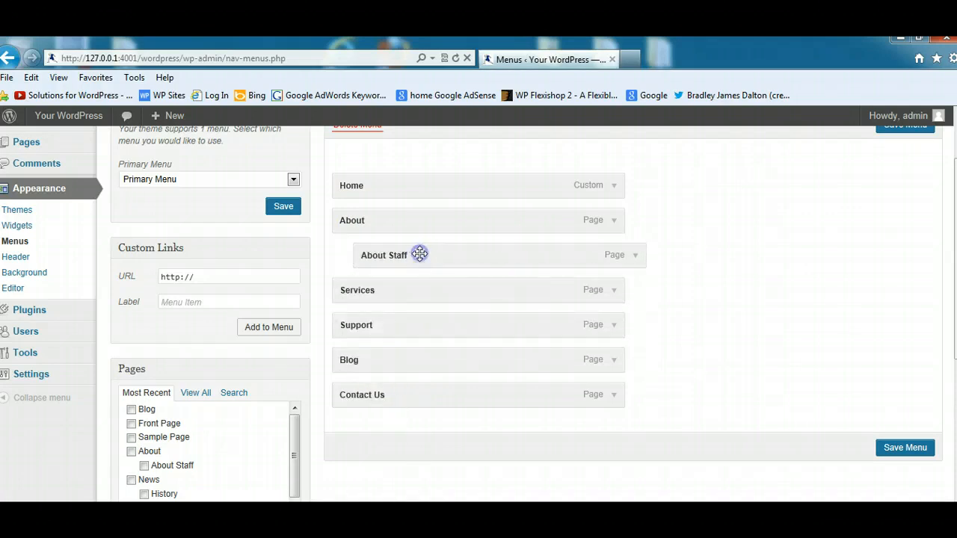
click(905, 449)
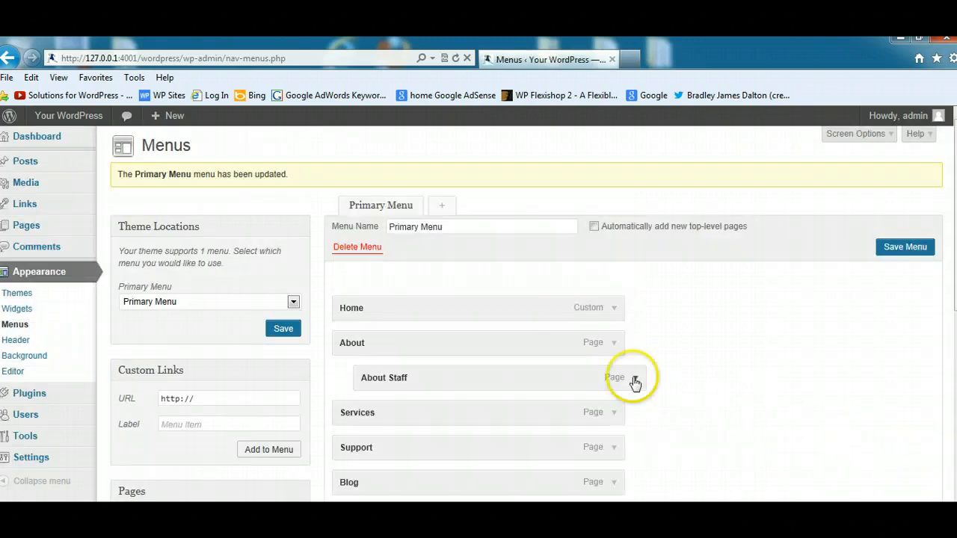
View the About Staff page through the live site's About submenu, and return to the Menus settings.
mouse_move(39, 116)
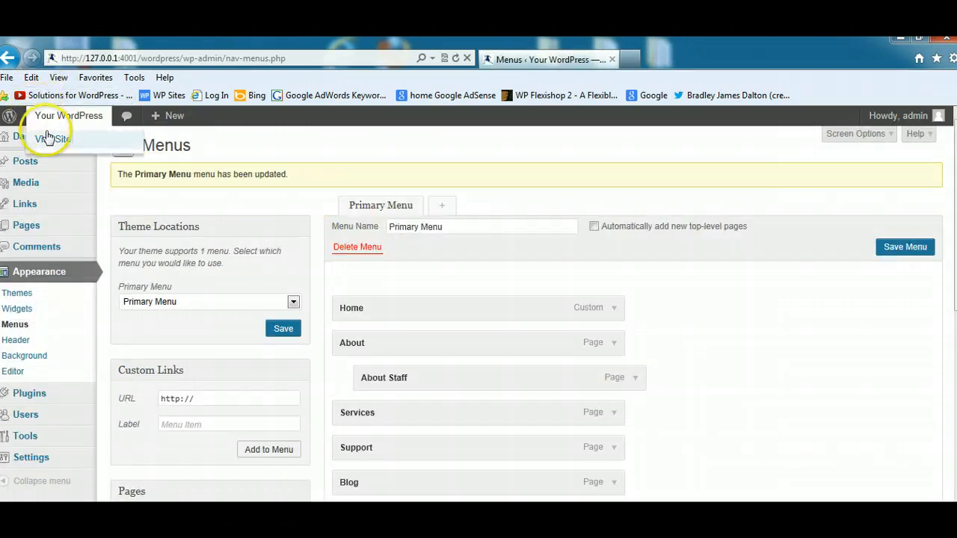
click(46, 140)
mouse_move(213, 273)
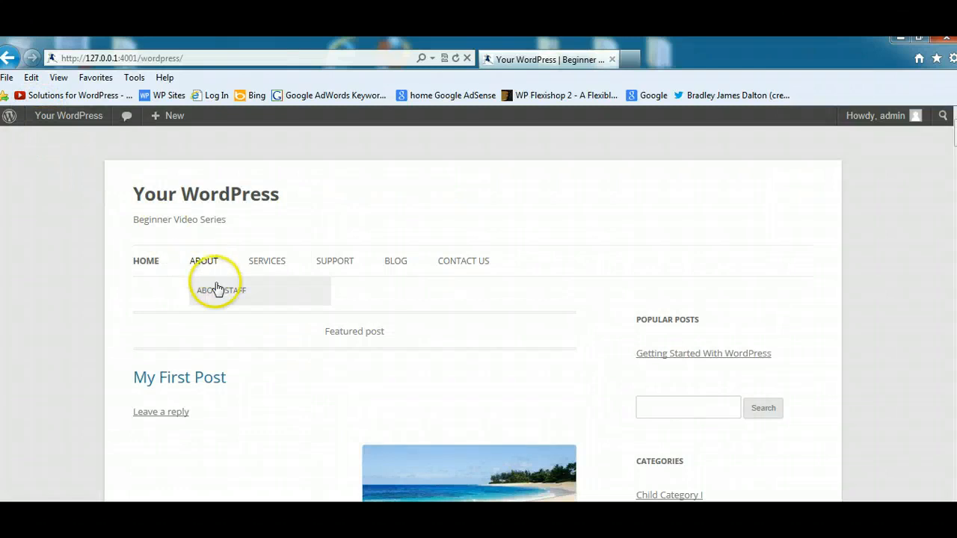
click(220, 291)
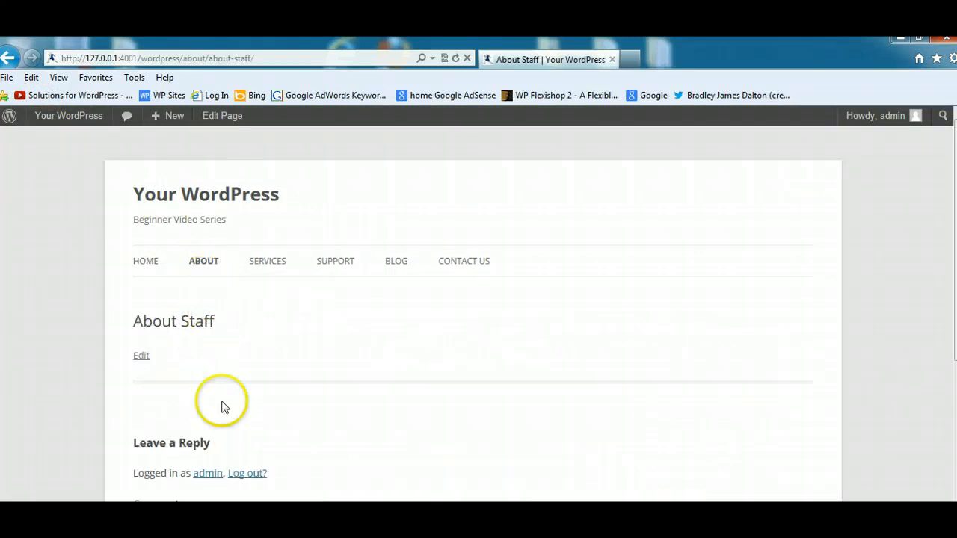
click(10, 59)
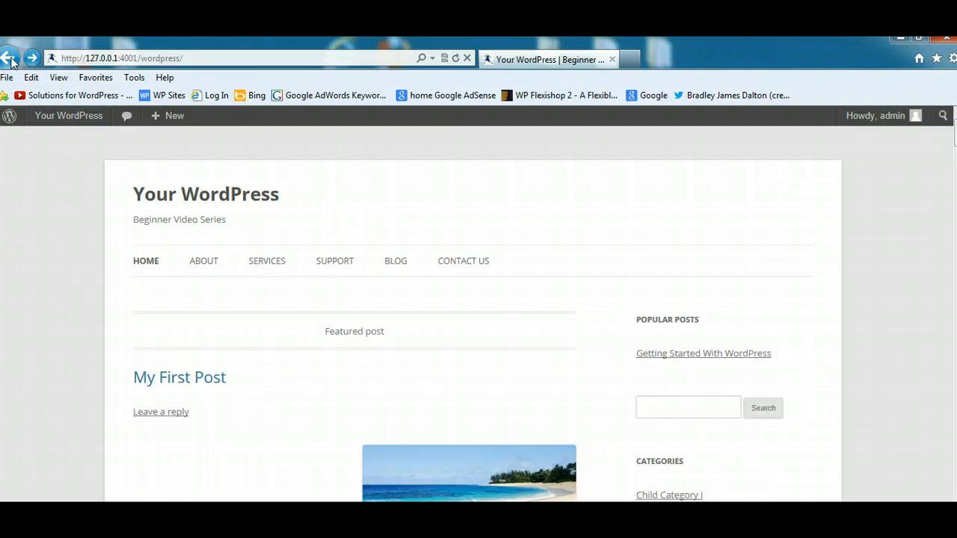
click(9, 58)
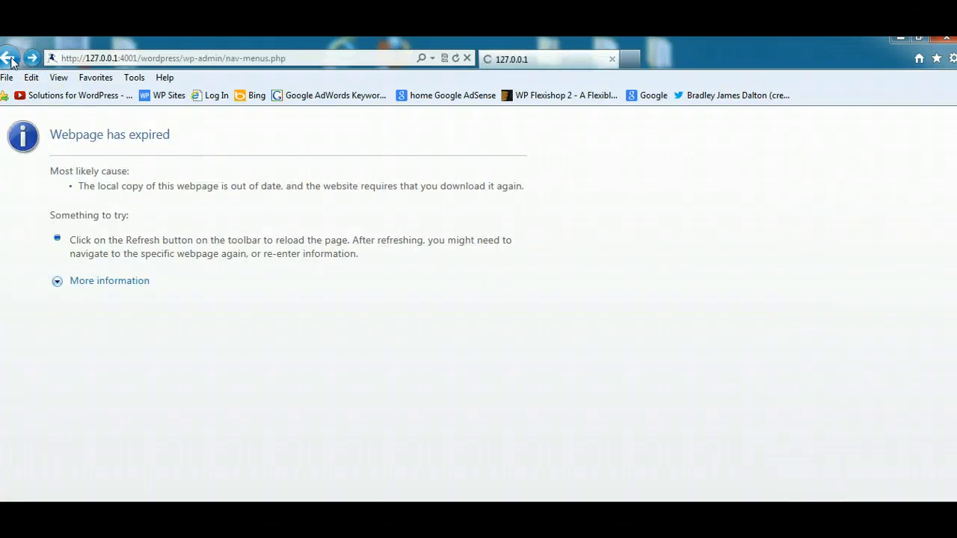
click(12, 63)
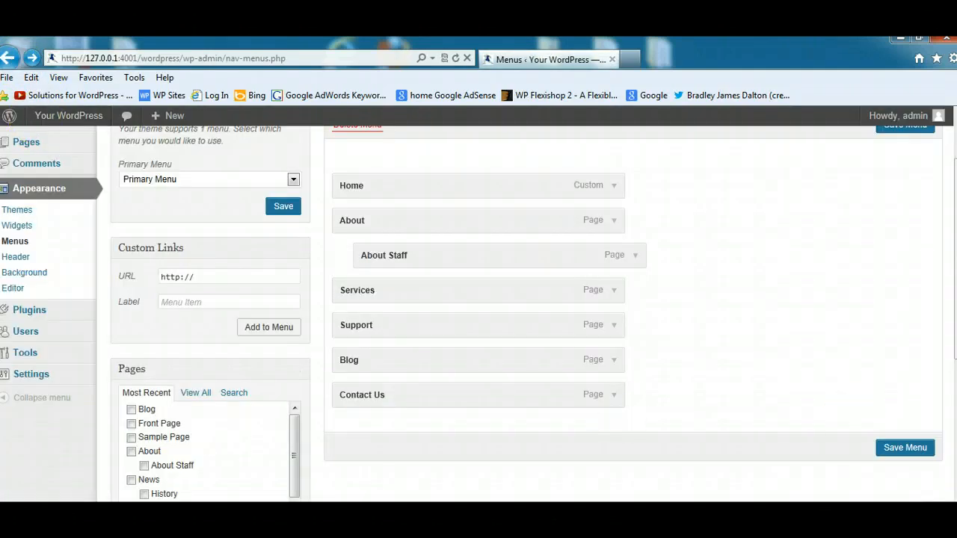
Make Services, Support, Blog and Contact Us direct sub-items of About alongside About Staff, and save the Primary Menu.
scroll(679, 365, up, 1)
drag(367, 342, 412, 336)
drag(365, 367, 420, 366)
drag(388, 399, 430, 399)
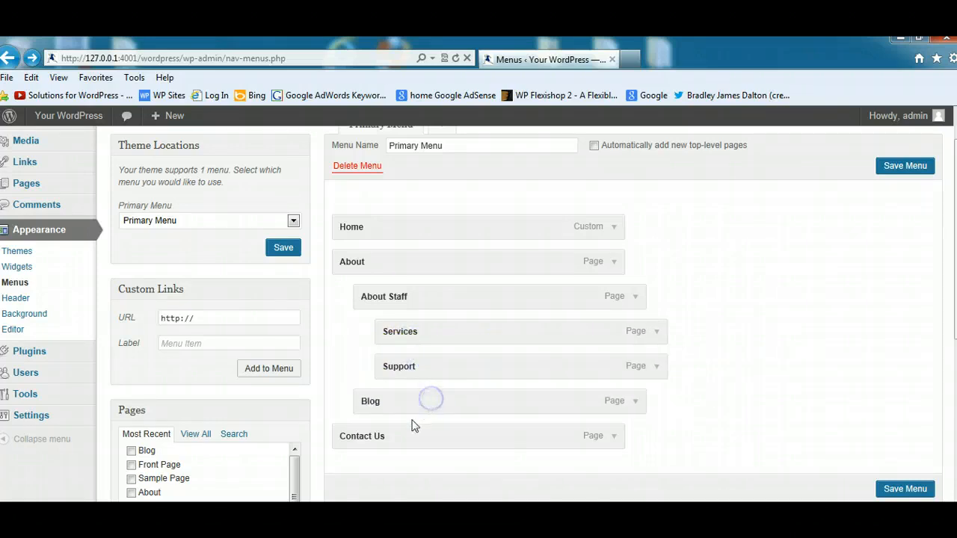
drag(397, 436, 428, 431)
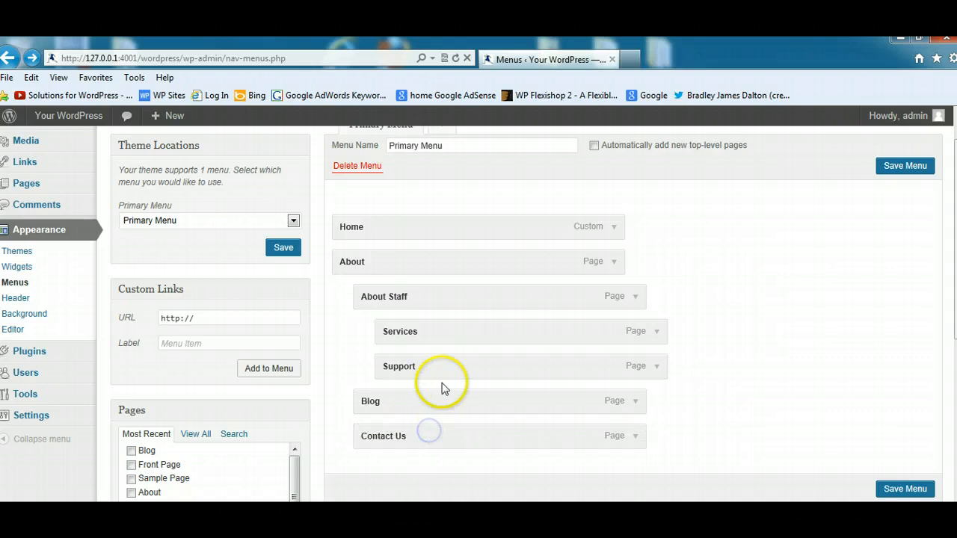
drag(449, 367, 428, 366)
drag(438, 332, 421, 329)
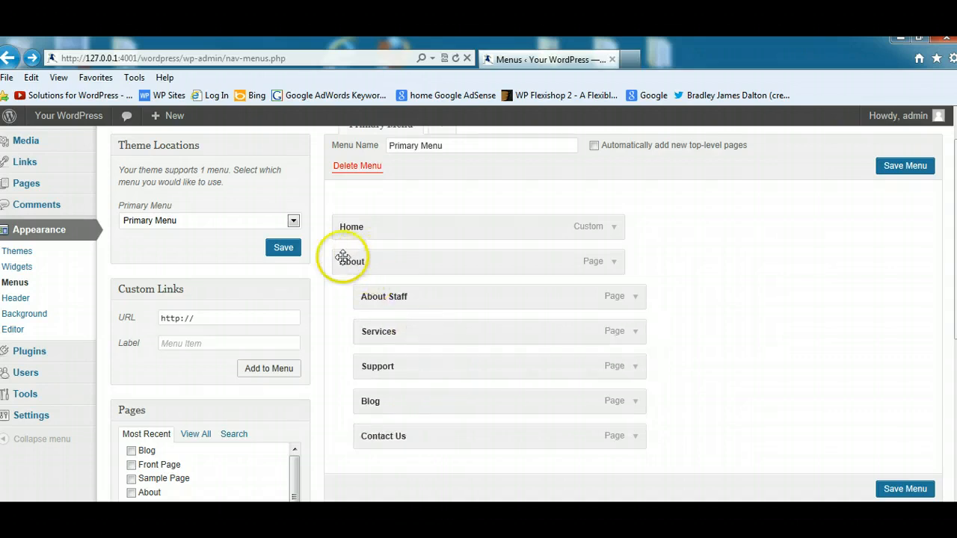
click(892, 488)
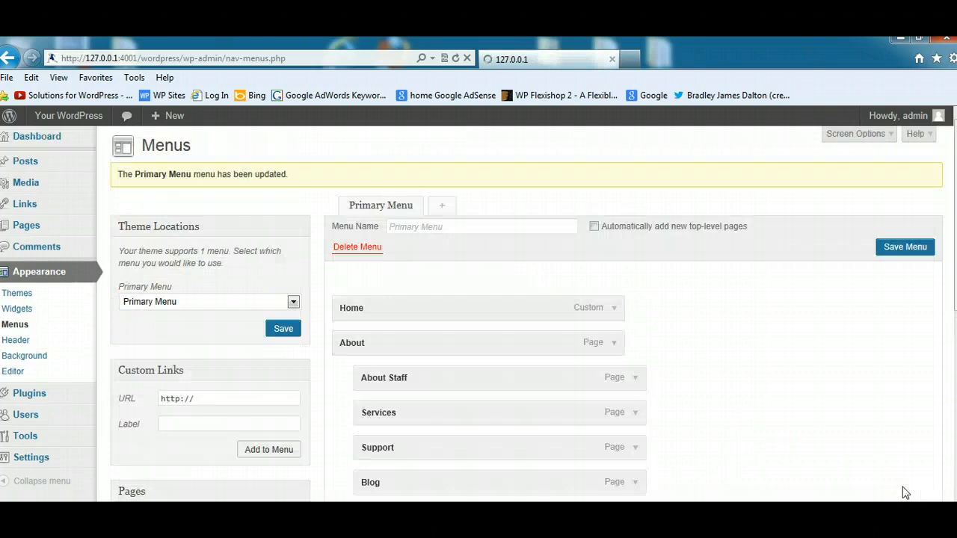
Visit the live site and examine the submenu under About.
mouse_move(60, 116)
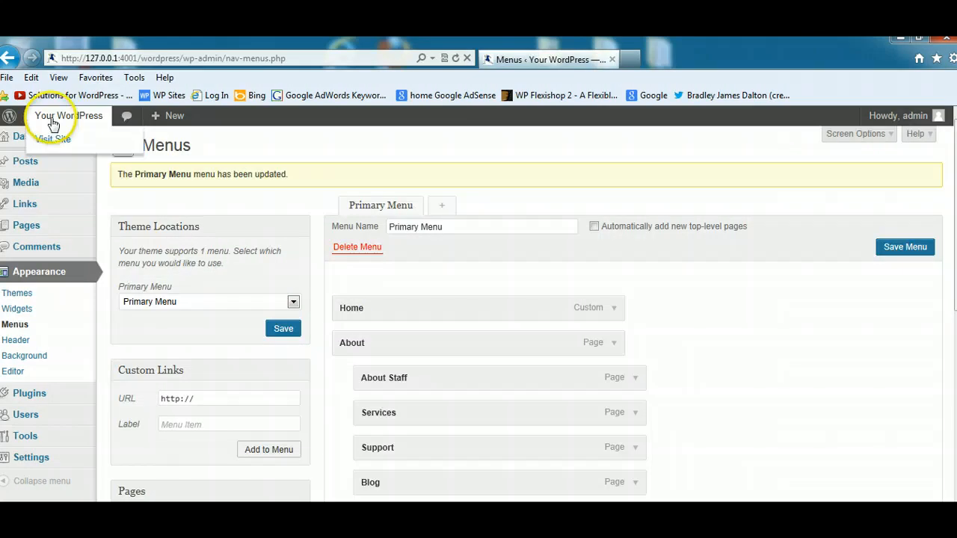
click(52, 140)
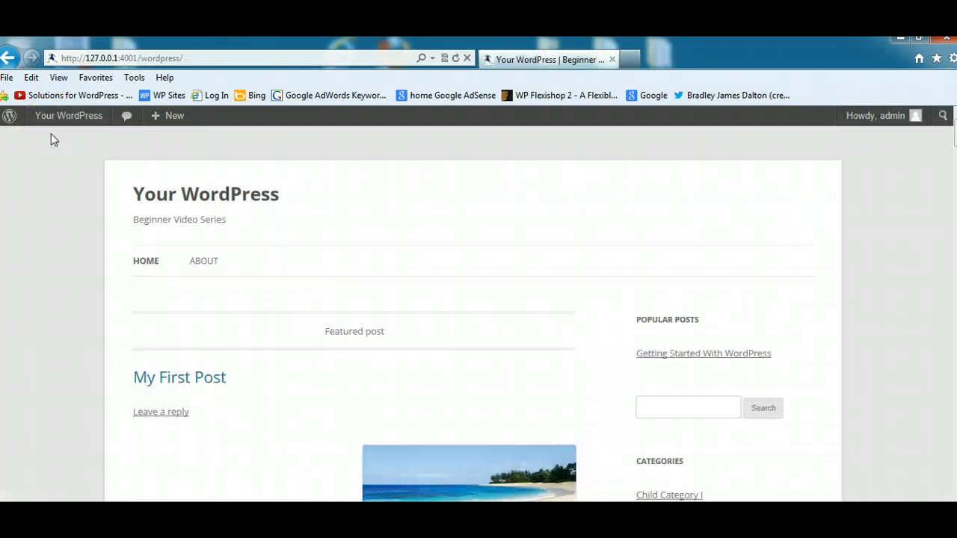
mouse_move(203, 266)
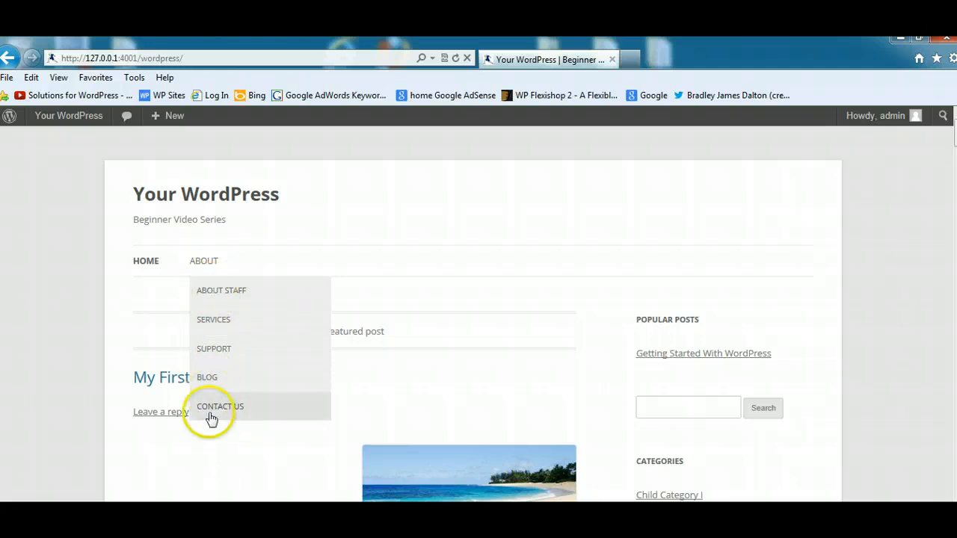
Switch to the WP Sites window in Firefox, examine the Blog page and its submenu, and return to the WordPress Pages – Video 8 post.
click(189, 532)
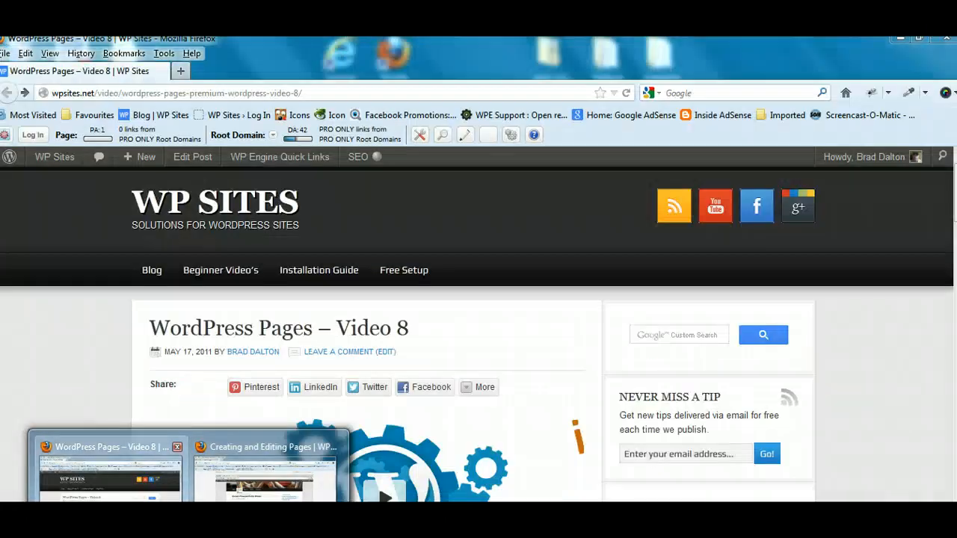
click(142, 467)
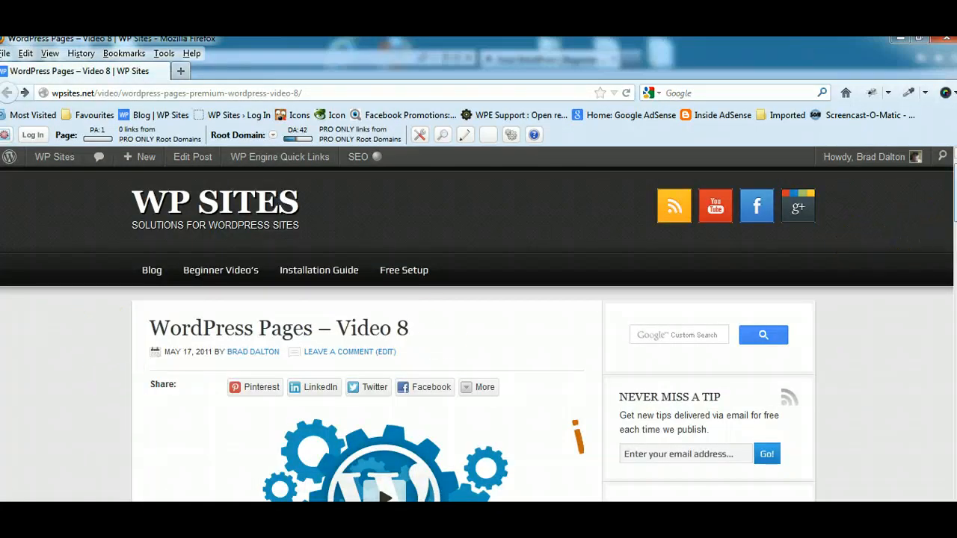
scroll(927, 224, up, 1)
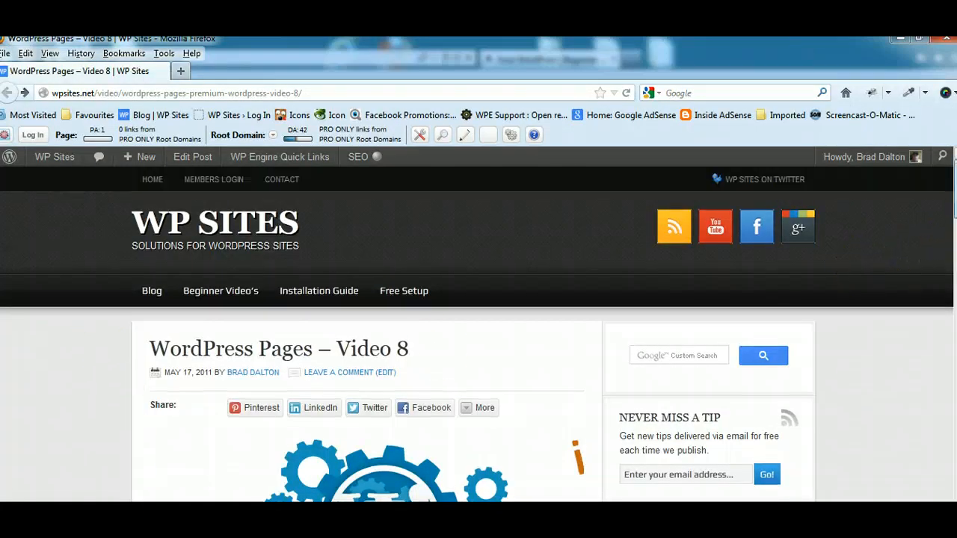
click(150, 293)
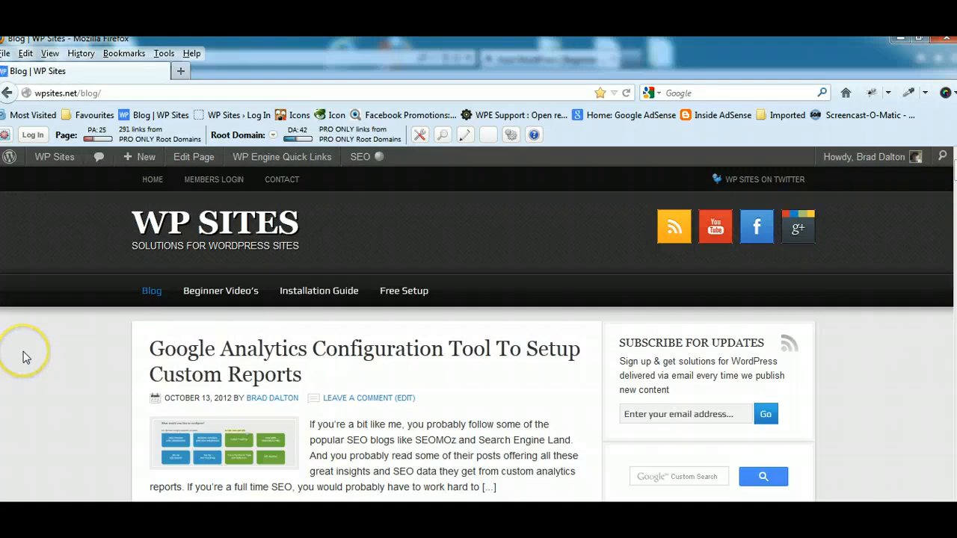
mouse_move(136, 292)
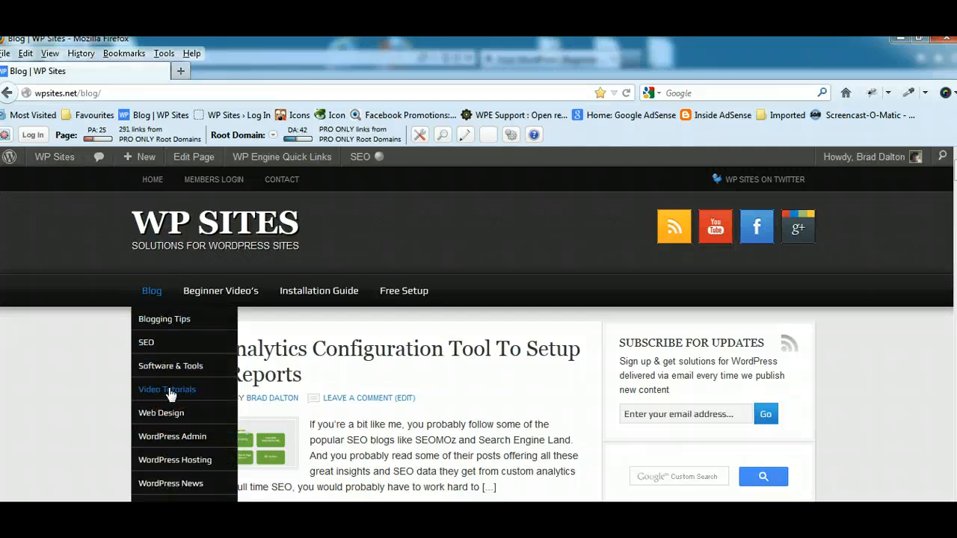
click(691, 476)
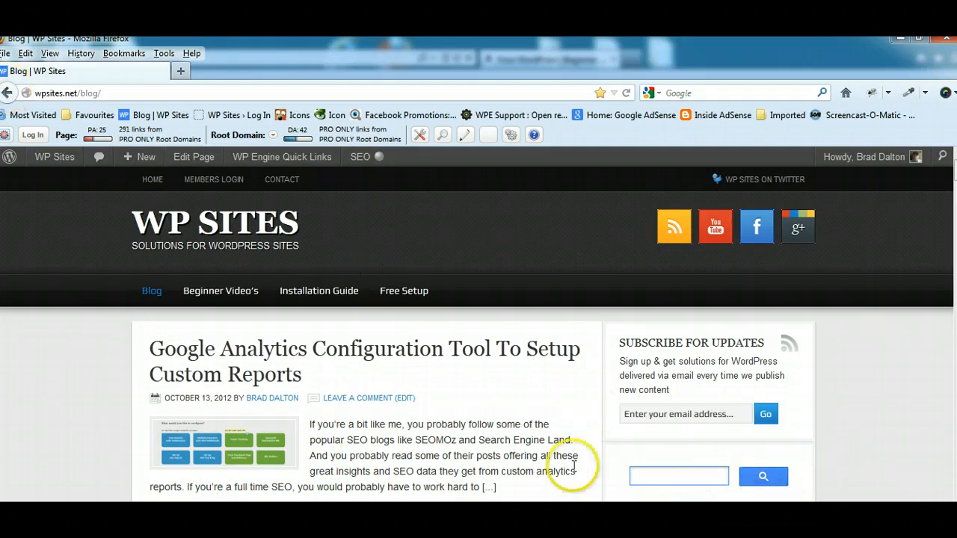
click(6, 95)
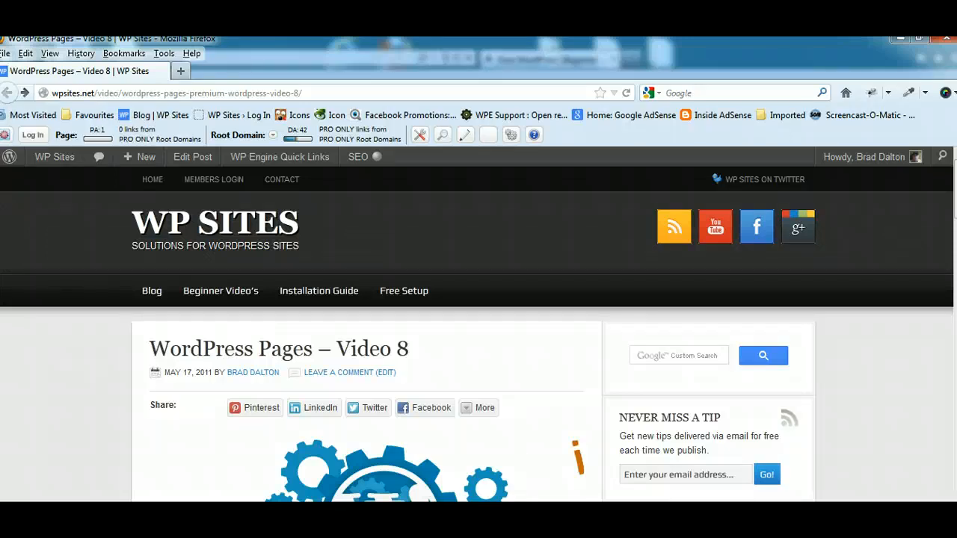
List all pages in the WP Sites dashboard and open Quick Edit for "3 Best Yearly Hosts for WordPress Tested Over 2 Years".
mouse_move(46, 161)
click(52, 181)
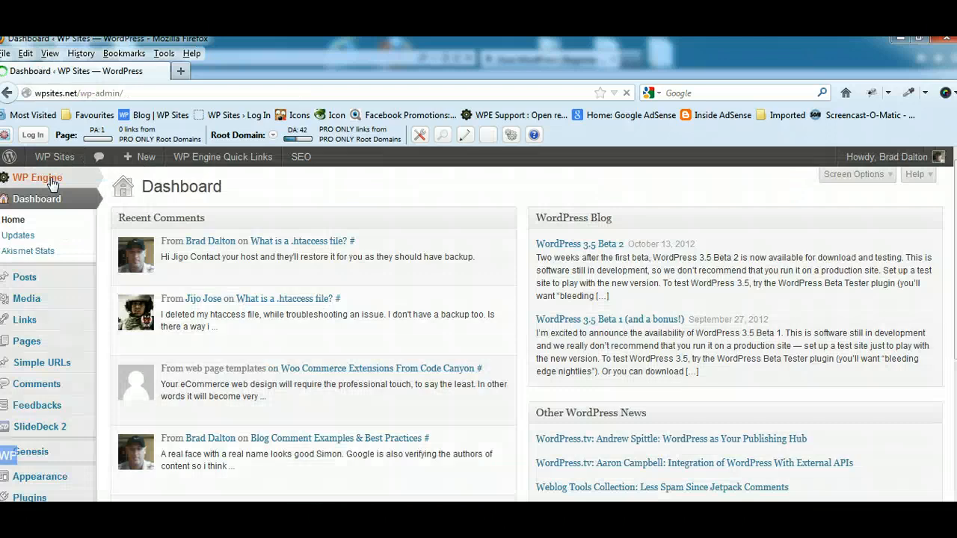
mouse_move(30, 341)
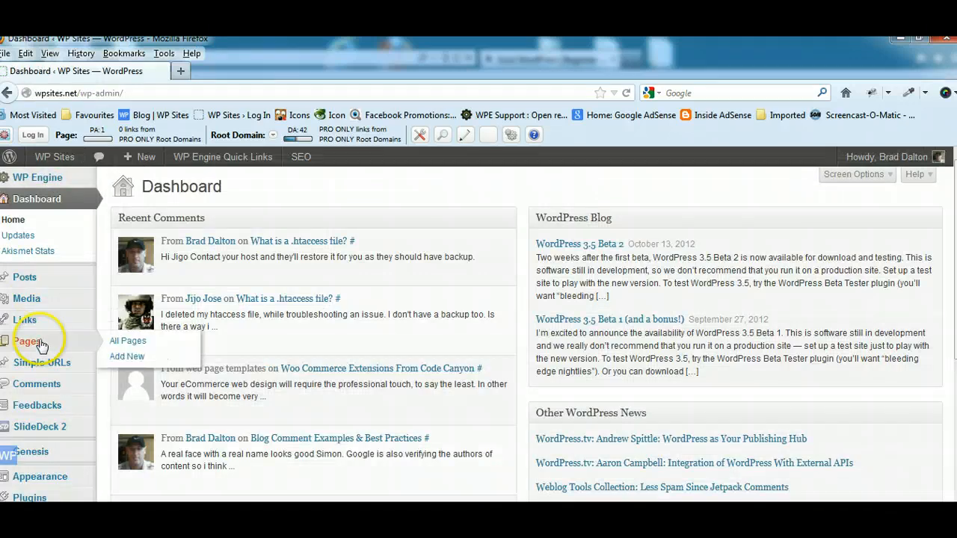
click(128, 342)
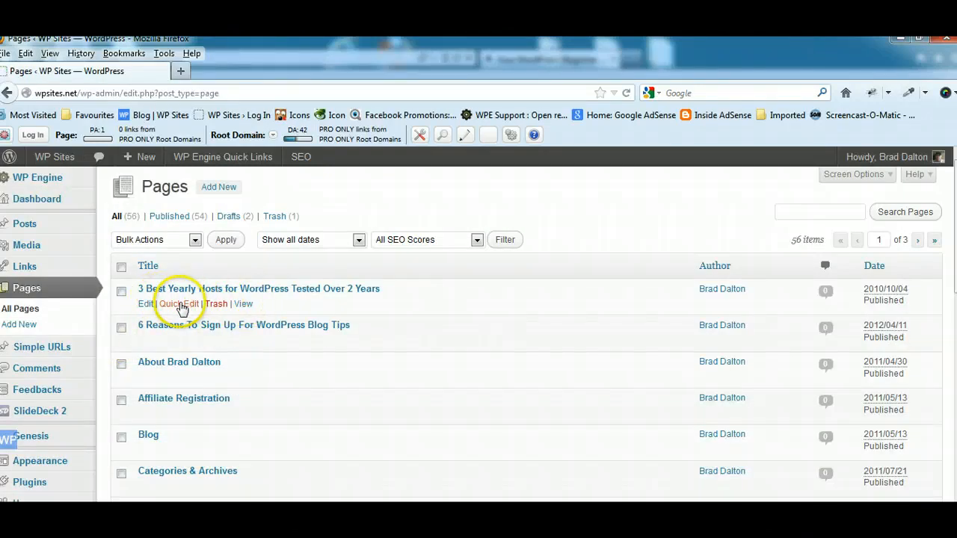
click(182, 305)
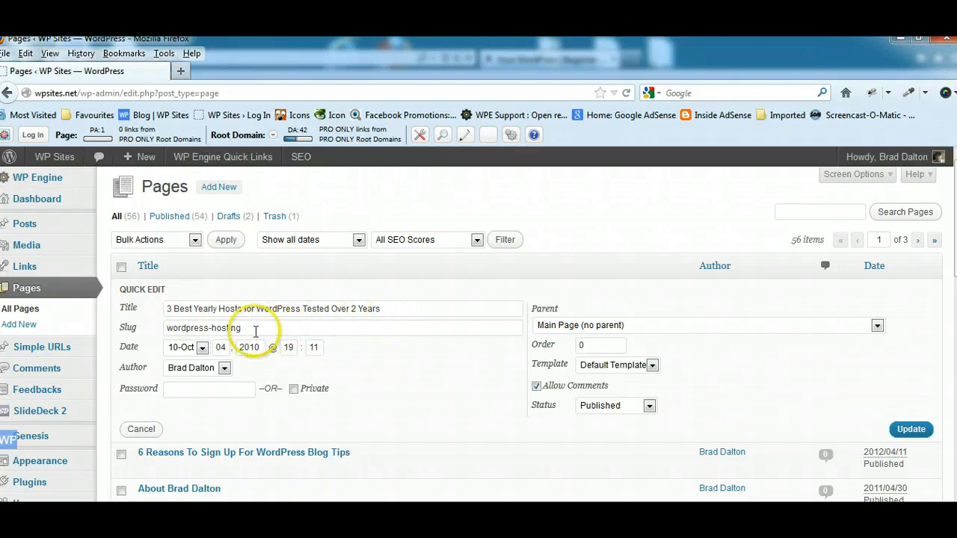
Examine the page's slug and the available template options in Quick Edit.
drag(247, 329, 154, 327)
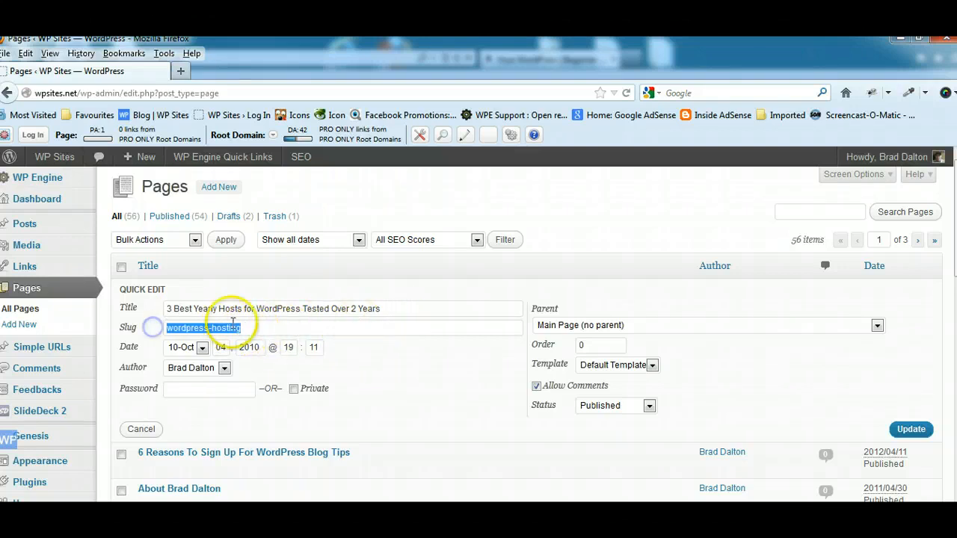
click(259, 323)
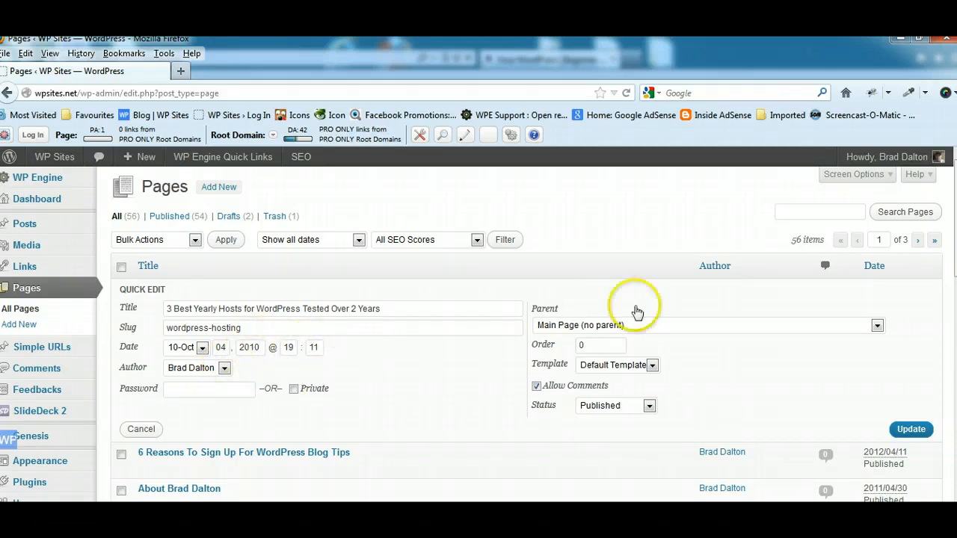
click(651, 366)
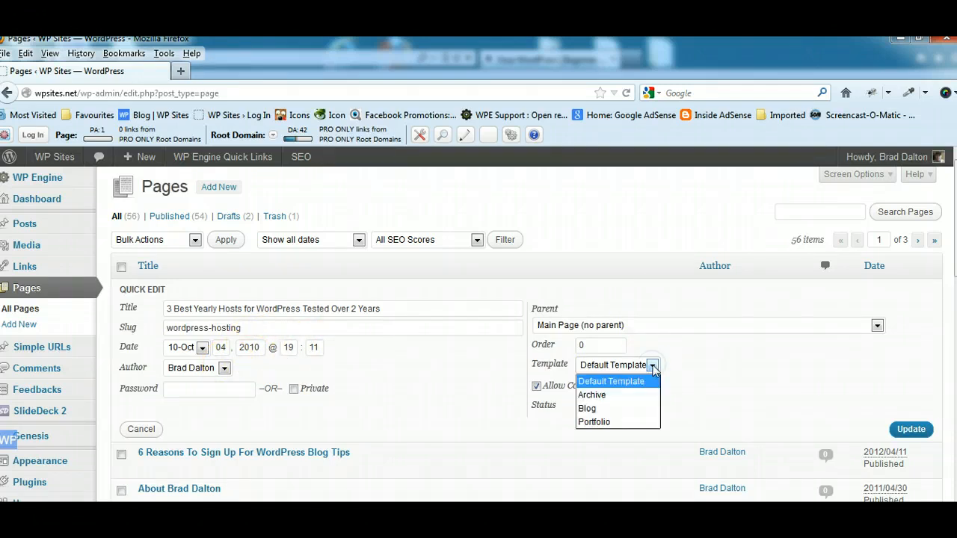
click(653, 366)
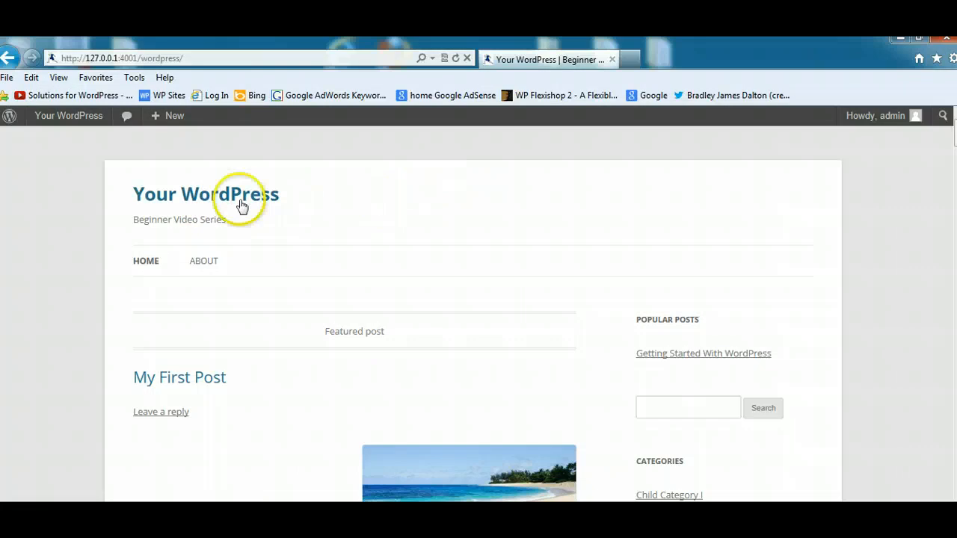
Switch to the Your WordPress site in Internet Explorer, list all pages in its dashboard, and examine Quick Edit for About.
mouse_move(71, 120)
click(60, 136)
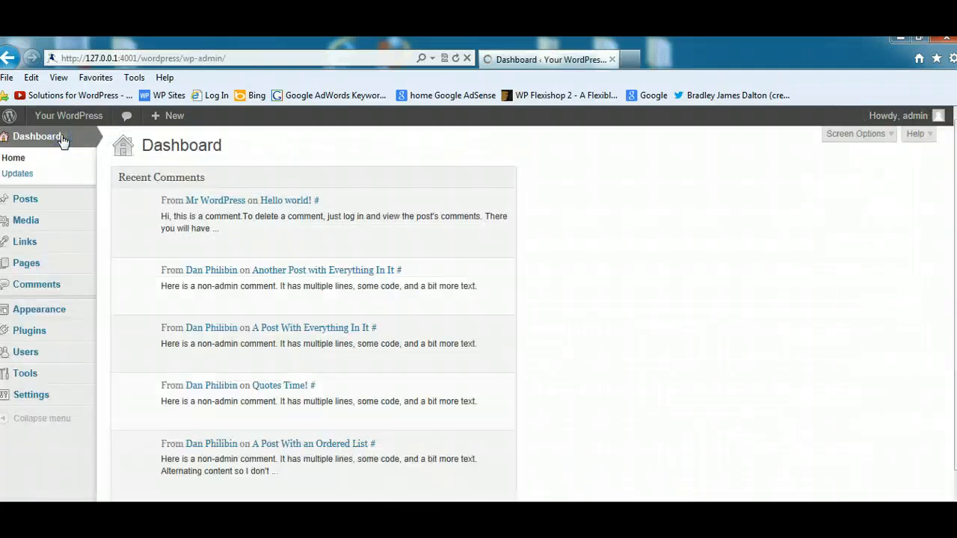
mouse_move(38, 263)
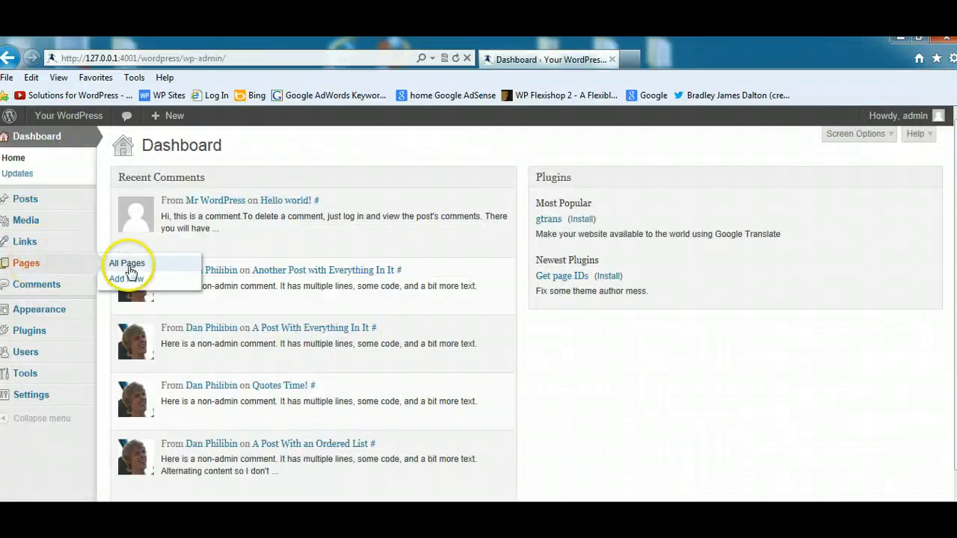
click(129, 265)
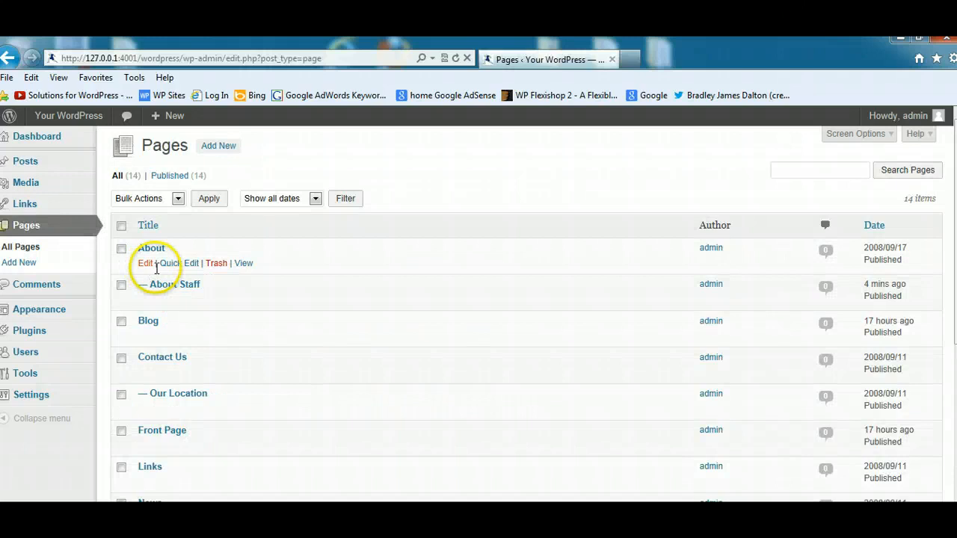
click(169, 263)
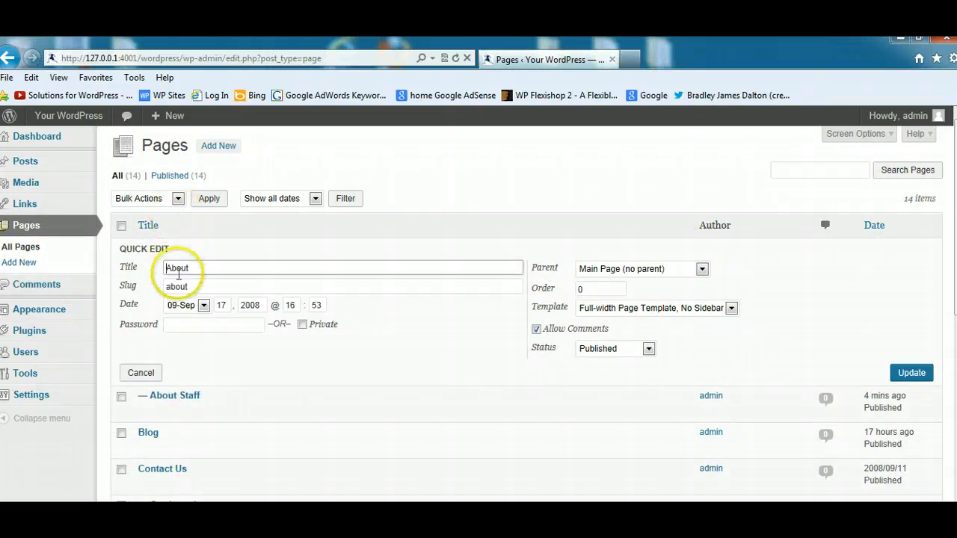
click(31, 248)
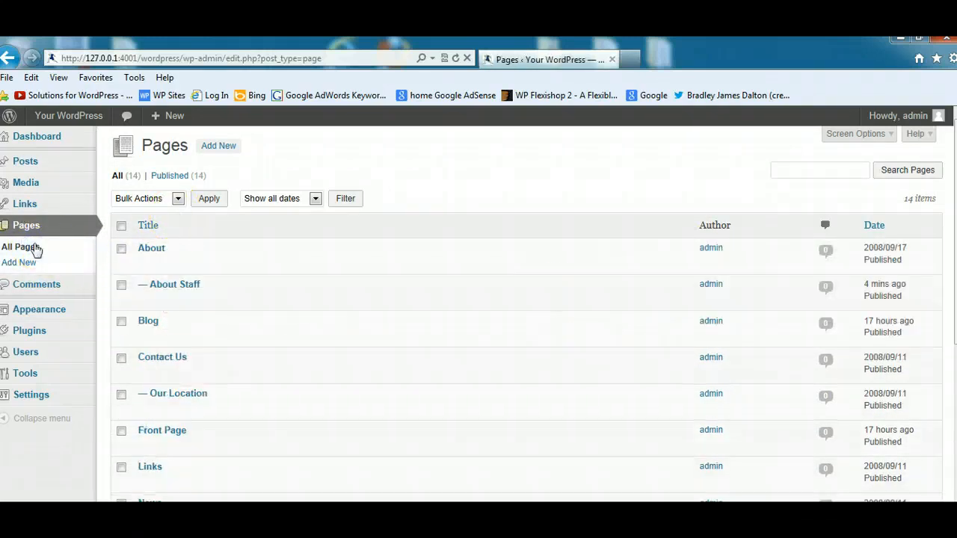
Open the About page in the full editor and examine its Page Attributes, including the template choices.
click(148, 249)
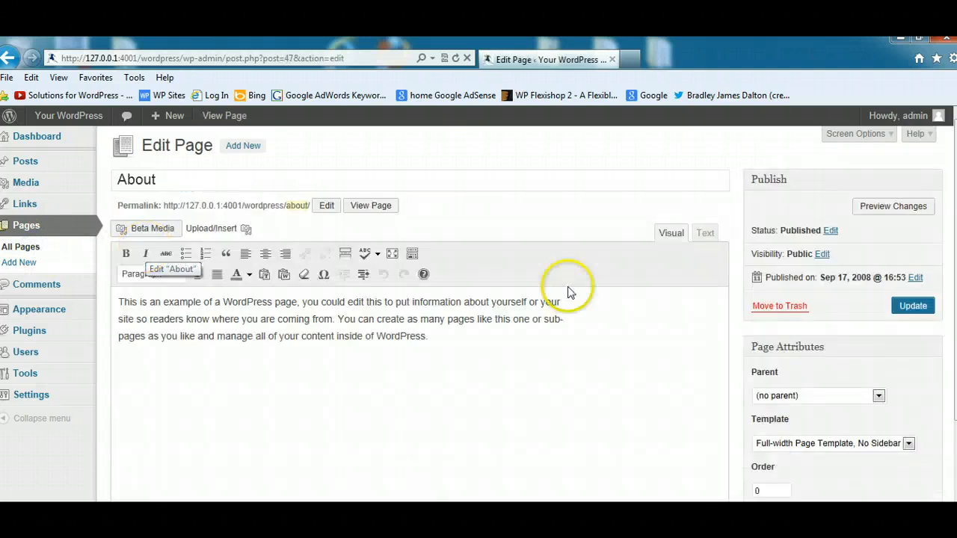
scroll(569, 291, down, 3)
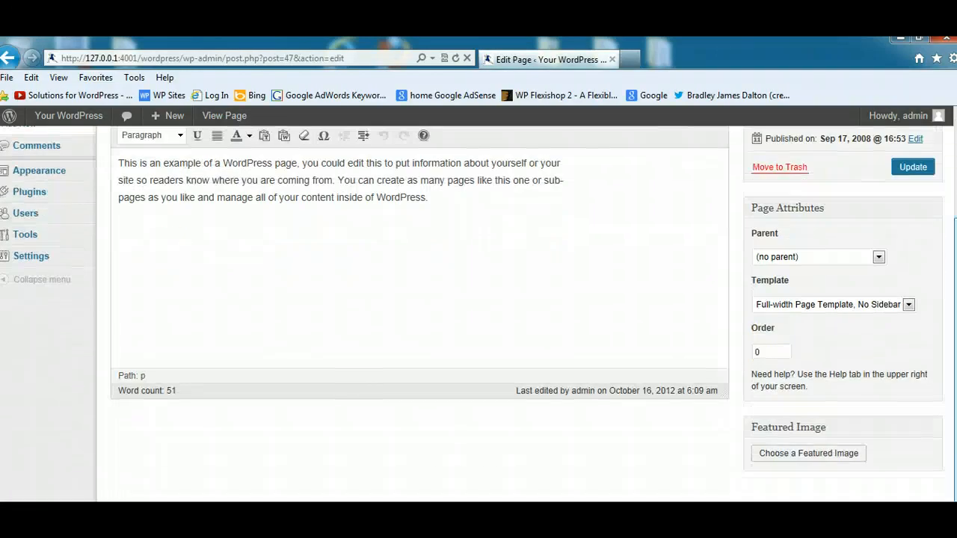
scroll(568, 292, up, 3)
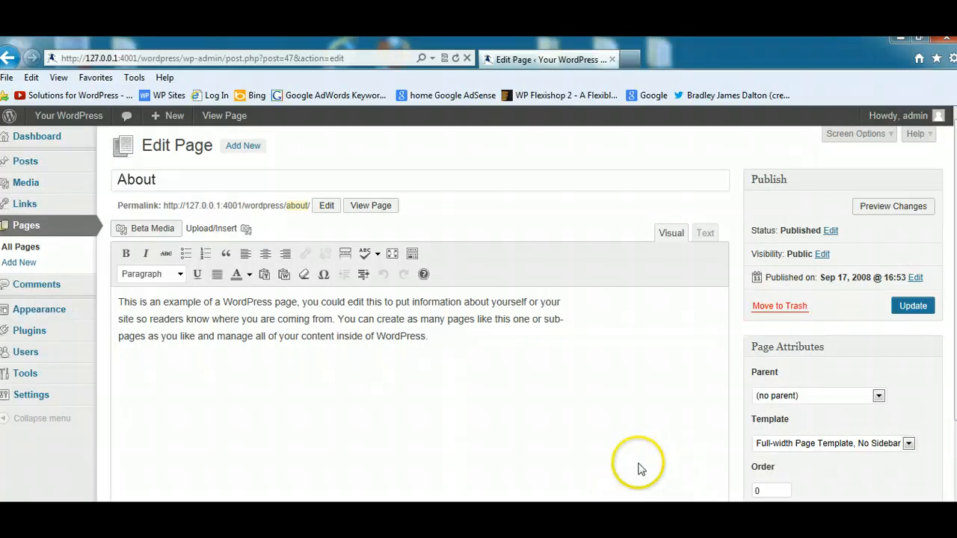
click(909, 444)
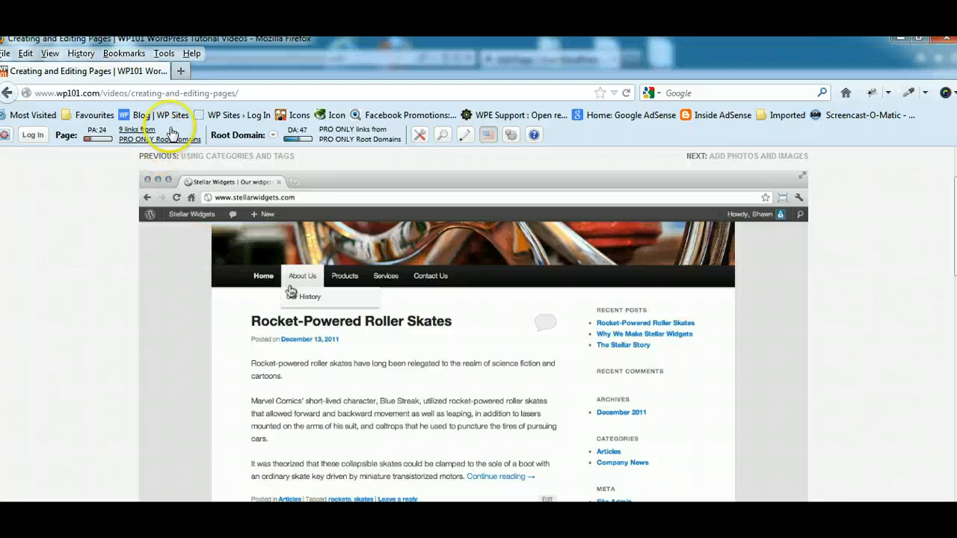
Switch to Firefox, visit the Beginner Video's page from the WP Sites blog, and browse to Comments & Discussion – Video 9.
click(169, 118)
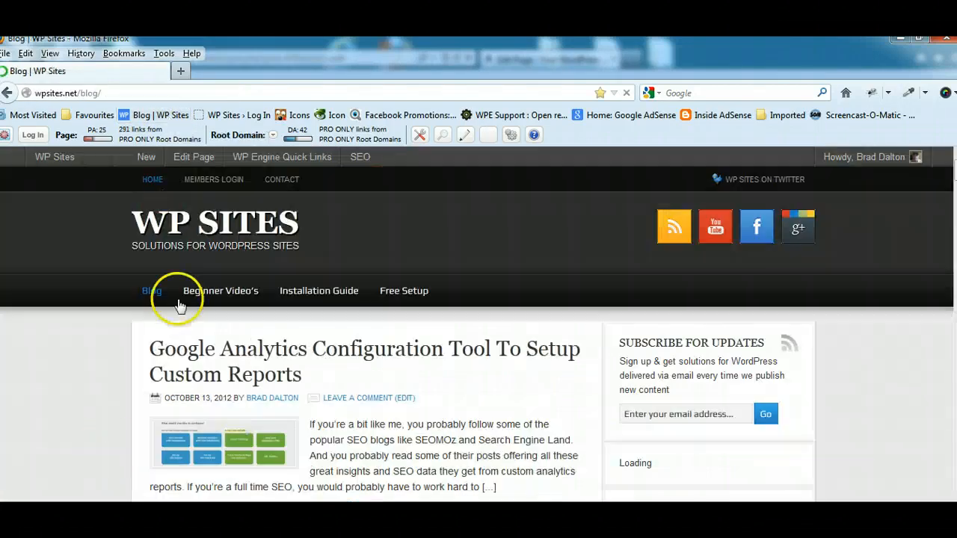
click(216, 293)
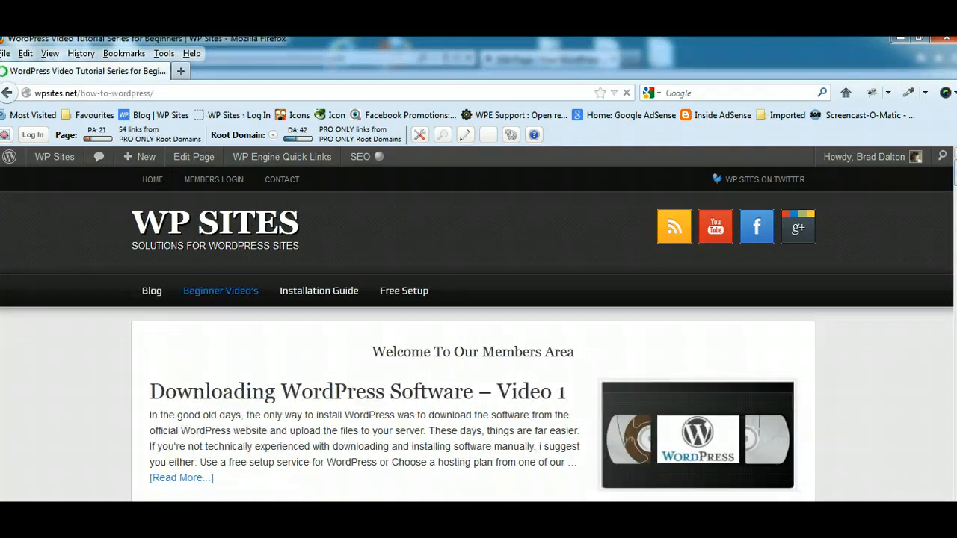
drag(956, 171, 956, 276)
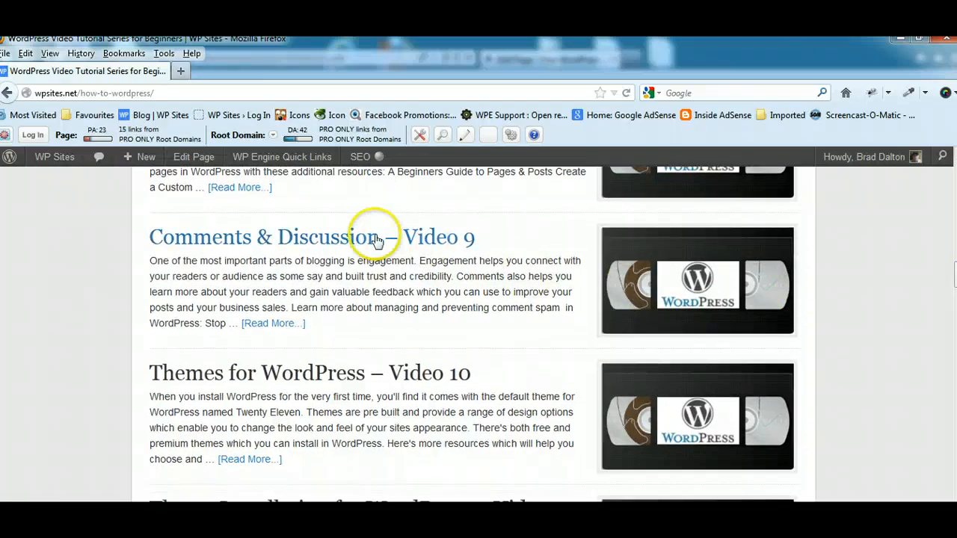